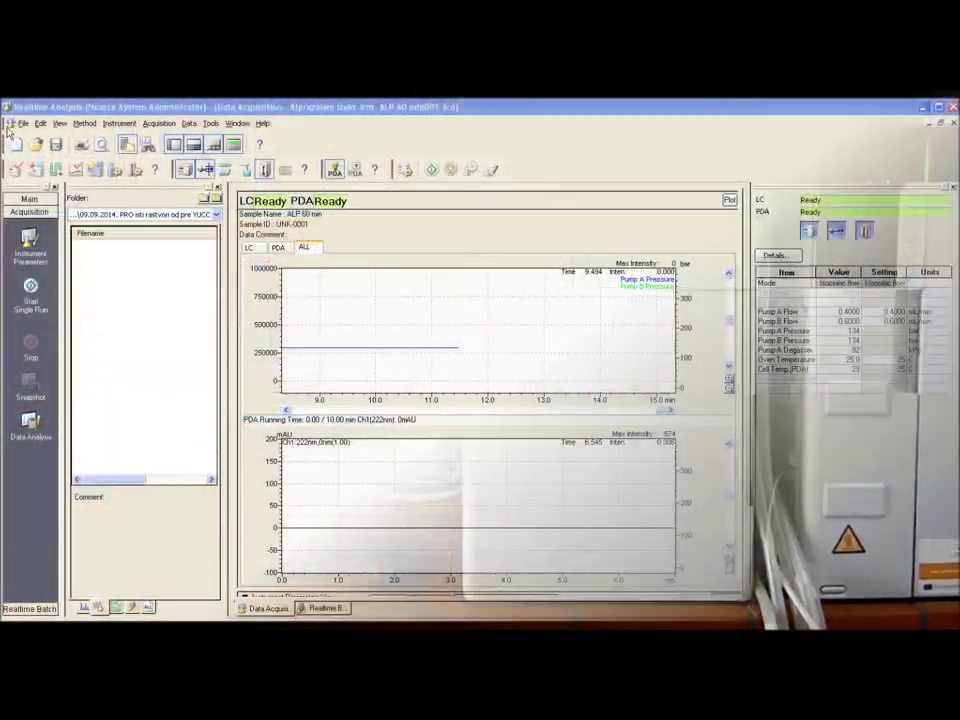
Start opening a method file and browse up to the personal project folder that holds the Mezotrion subfolder
{"action": "left_click", "coordinate": [21, 123]}
{"action": "left_click", "coordinate": [45, 150]}
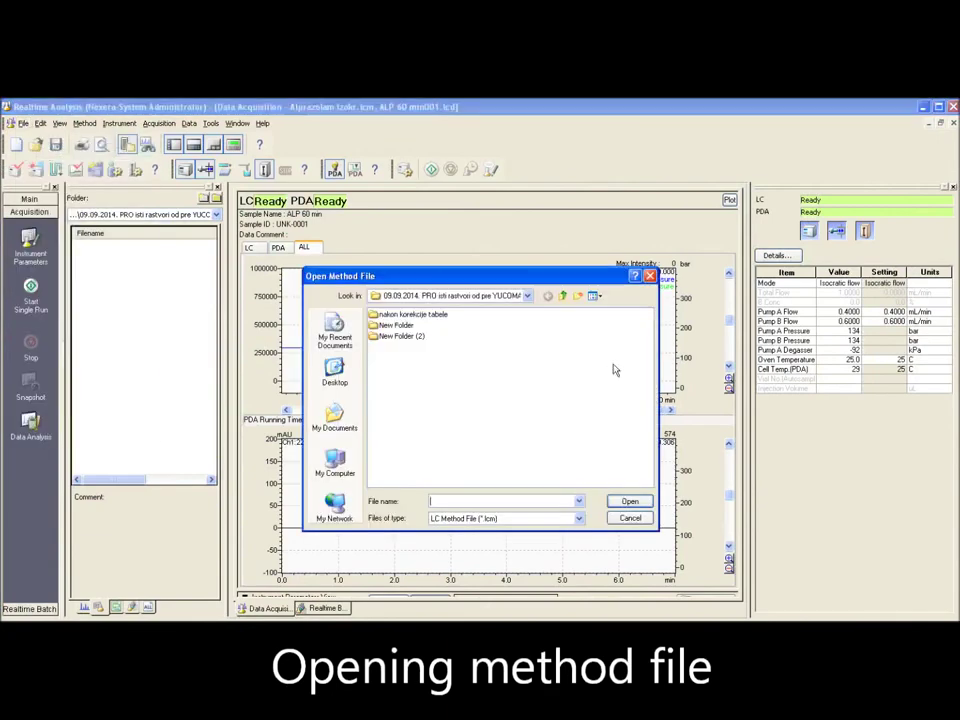
{"action": "left_click", "coordinate": [563, 296]}
{"action": "left_click", "coordinate": [563, 296]}
{"action": "left_click", "coordinate": [563, 296]}
{"action": "left_click", "coordinate": [392, 316]}
{"action": "double_click", "coordinate": [392, 316]}
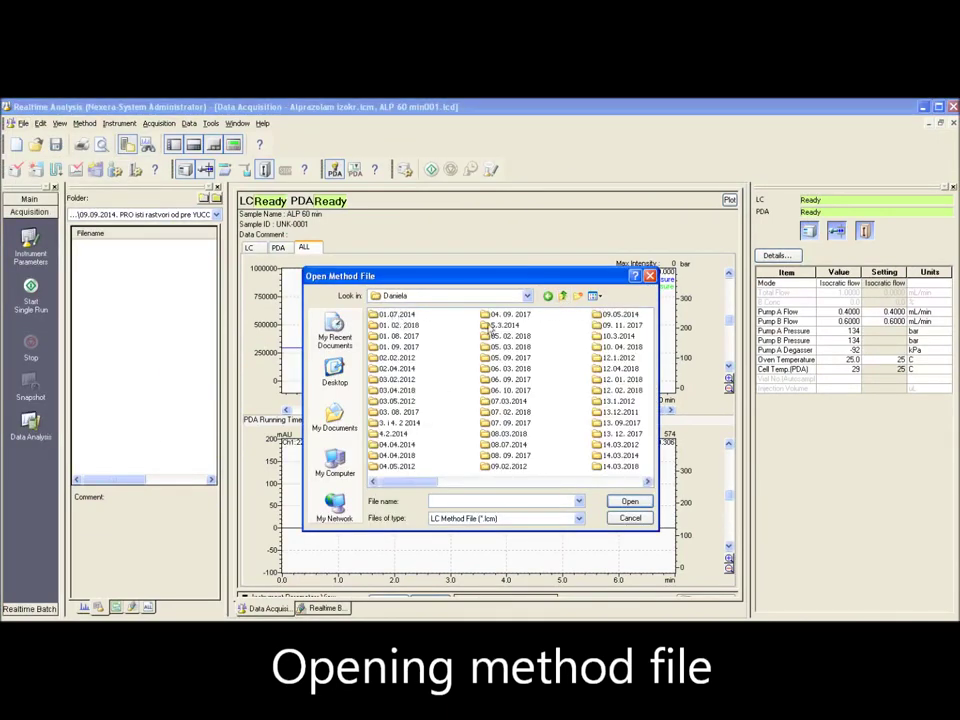
Load the method file Mezotrion.lcm from the Mezotrion folder
{"action": "left_click", "coordinate": [647, 483]}
{"action": "left_click", "coordinate": [647, 483]}
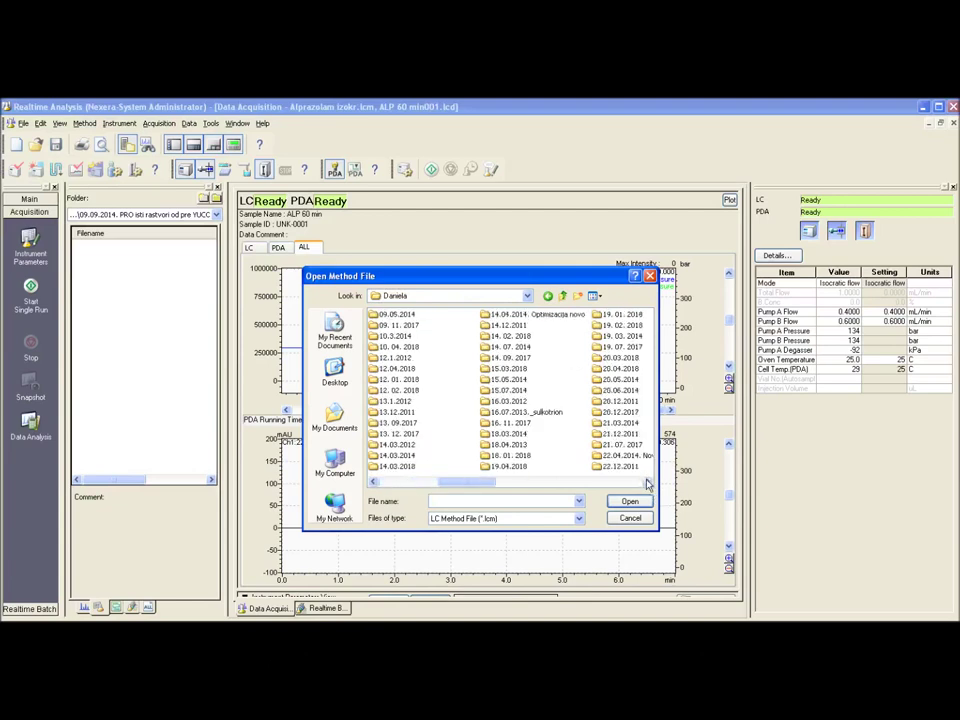
{"action": "left_click", "coordinate": [647, 483]}
{"action": "left_click", "coordinate": [647, 483]}
{"action": "left_click", "coordinate": [647, 483]}
{"action": "left_click", "coordinate": [647, 483]}
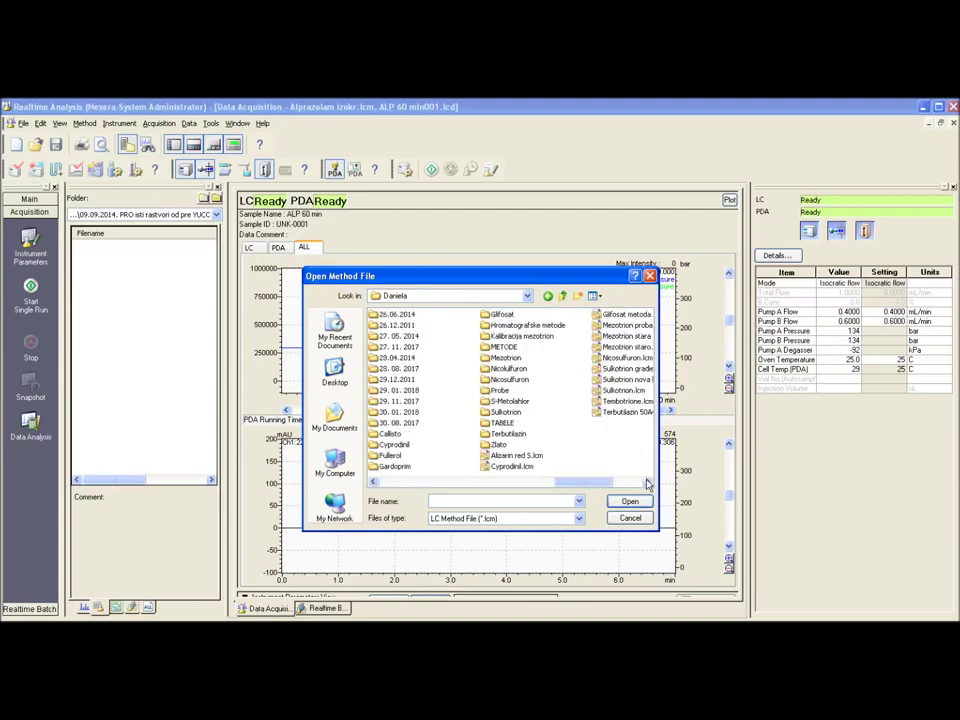
{"action": "left_click", "coordinate": [505, 358]}
{"action": "double_click", "coordinate": [505, 358]}
{"action": "left_click", "coordinate": [399, 336]}
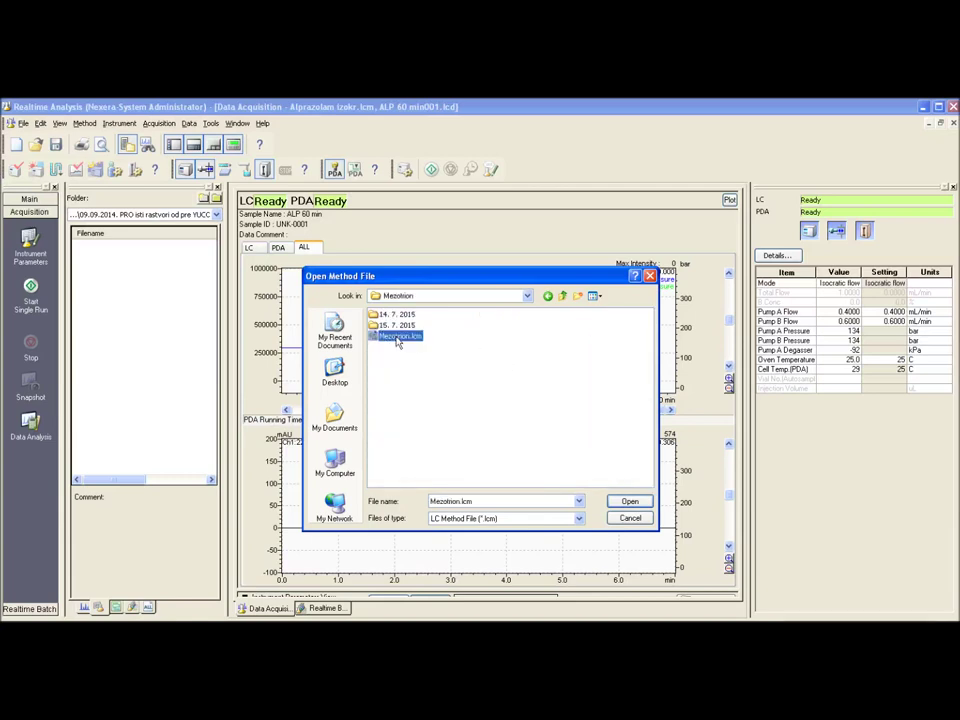
{"action": "left_click", "coordinate": [634, 502]}
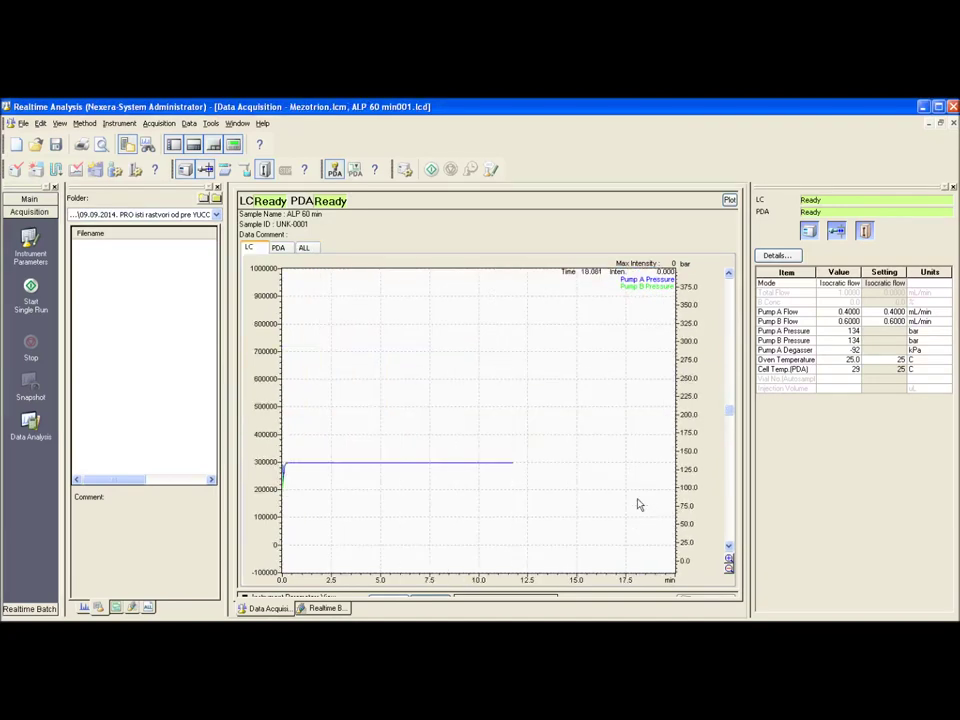
Show all chromatograms, enlarge the instrument parameters and review the LC time program, pump, PDA, column oven, controller, autosampler and AutoPurge settings
{"action": "left_click", "coordinate": [305, 247]}
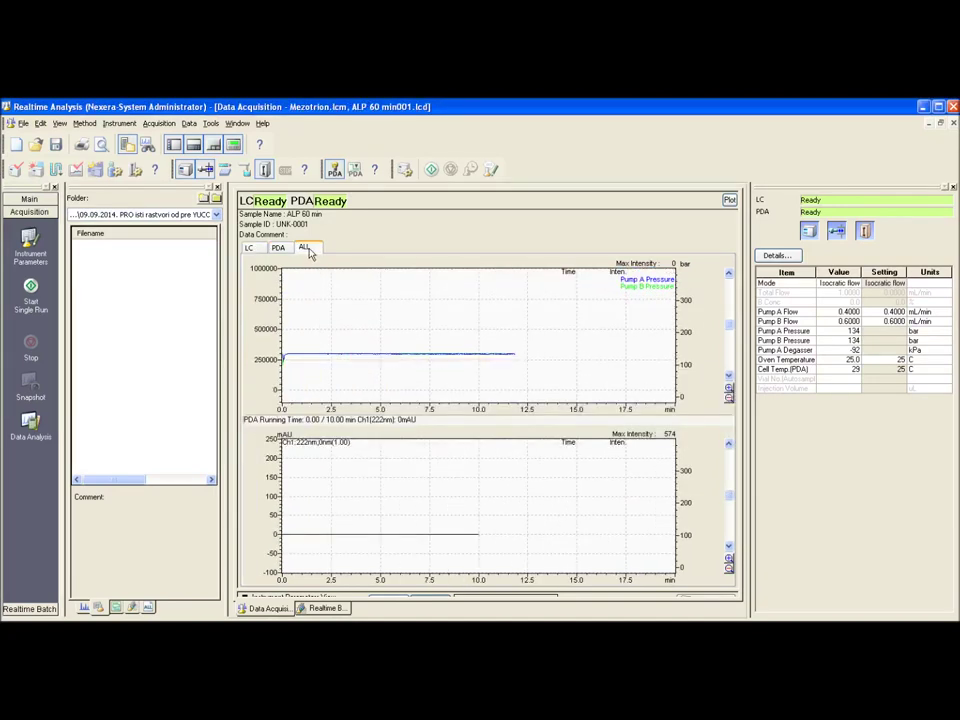
{"action": "left_click_drag", "start_coordinate": [445, 592], "coordinate": [440, 358]}
{"action": "left_click", "coordinate": [321, 387]}
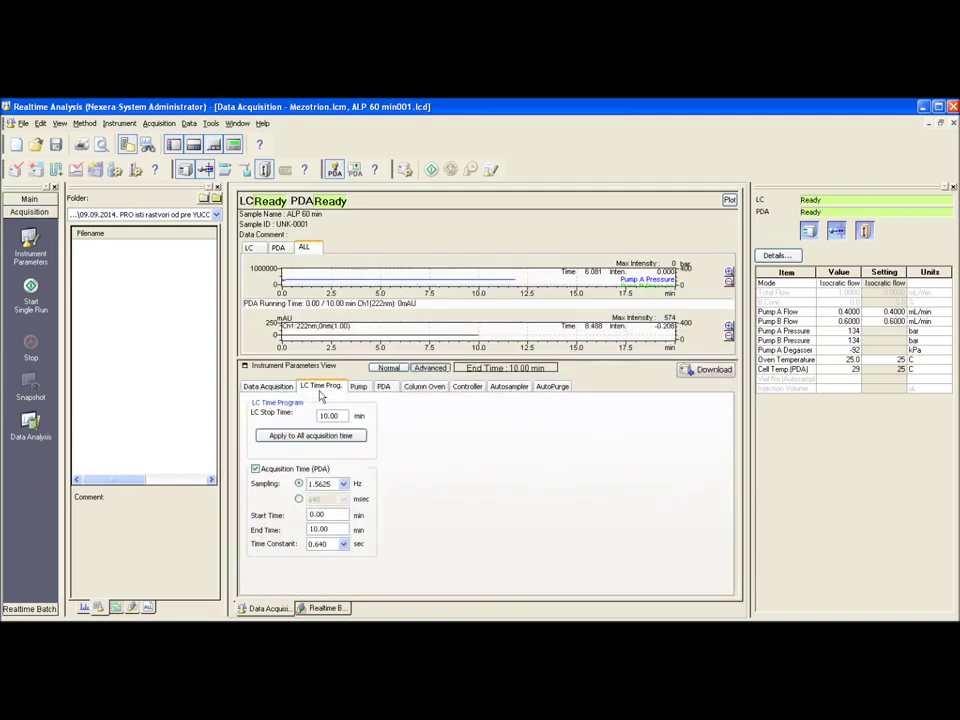
{"action": "left_click", "coordinate": [358, 386]}
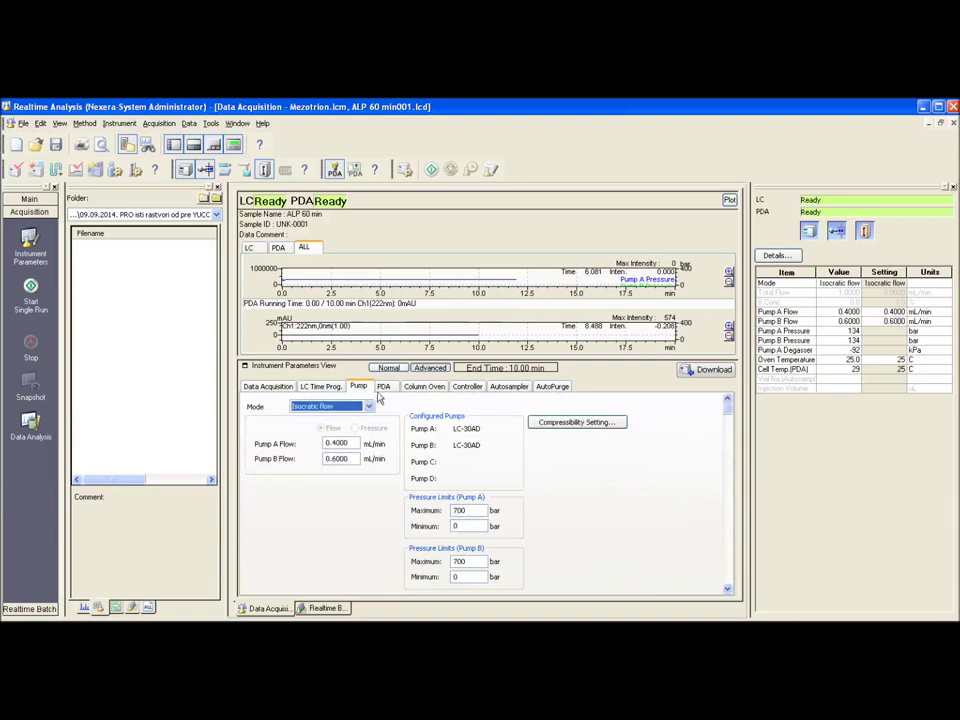
{"action": "left_click", "coordinate": [385, 387]}
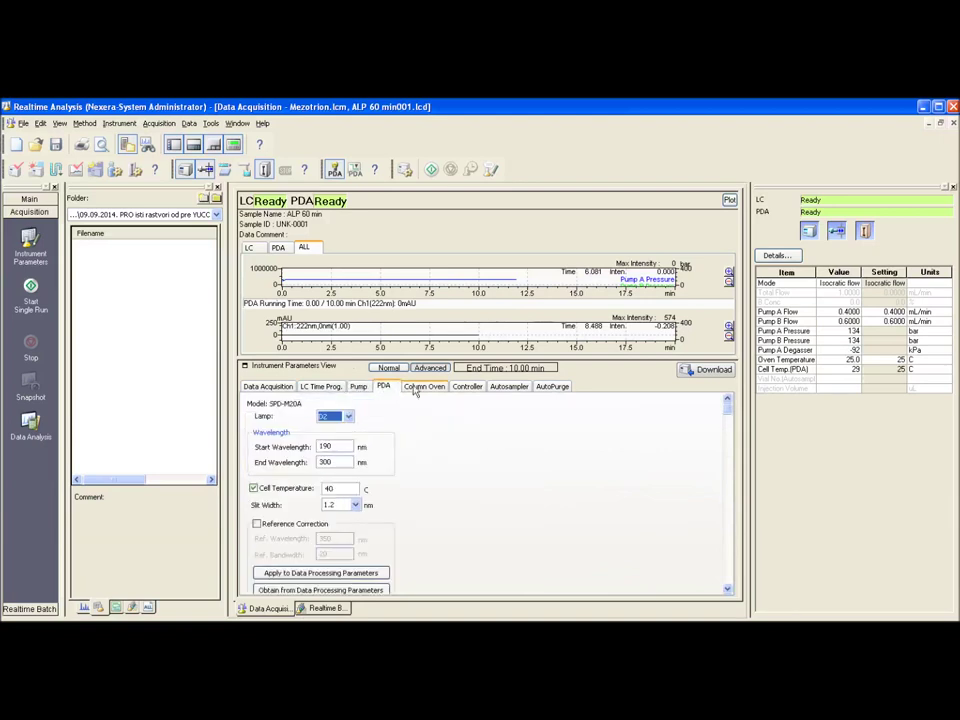
{"action": "left_click", "coordinate": [424, 388]}
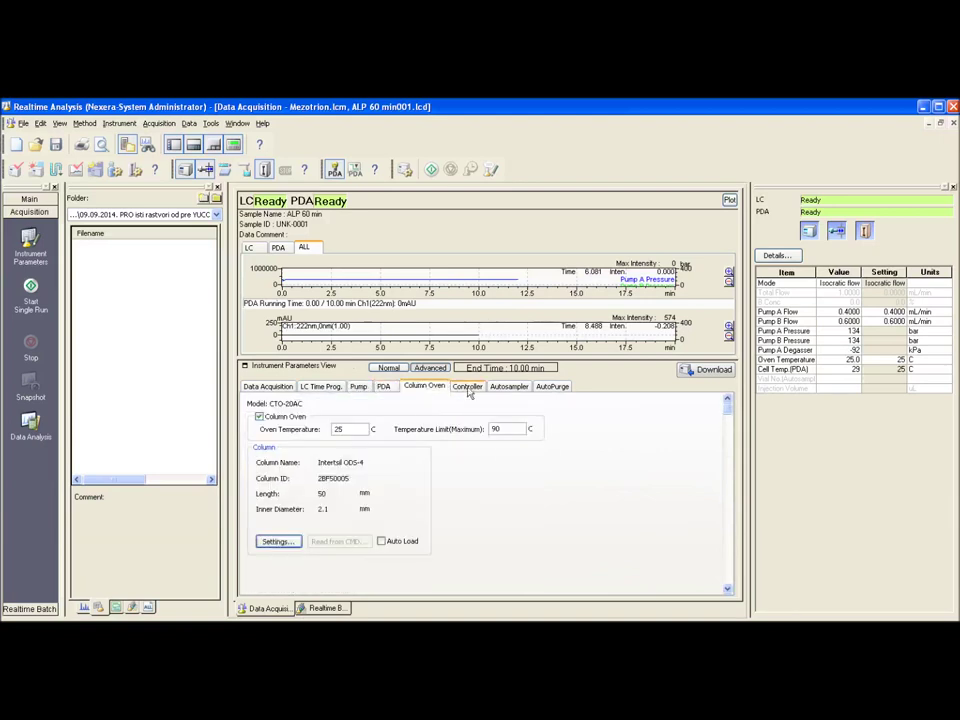
{"action": "left_click", "coordinate": [468, 388]}
{"action": "left_click", "coordinate": [509, 387]}
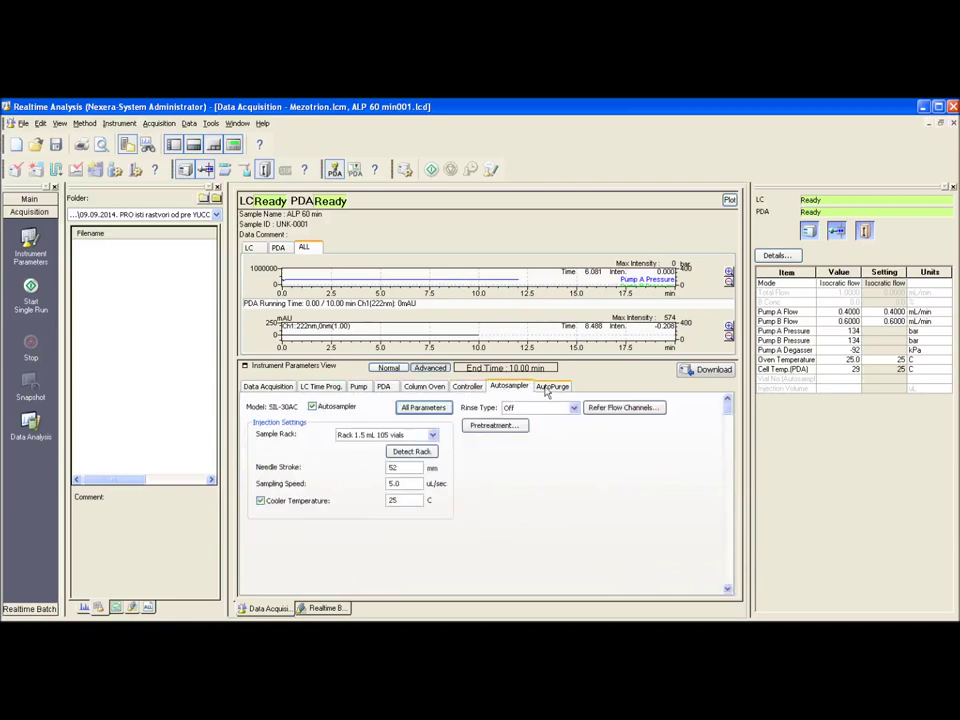
{"action": "left_click", "coordinate": [552, 387]}
Download the method parameters to the instrument and enlarge the chromatogram area again
{"action": "left_click", "coordinate": [712, 370]}
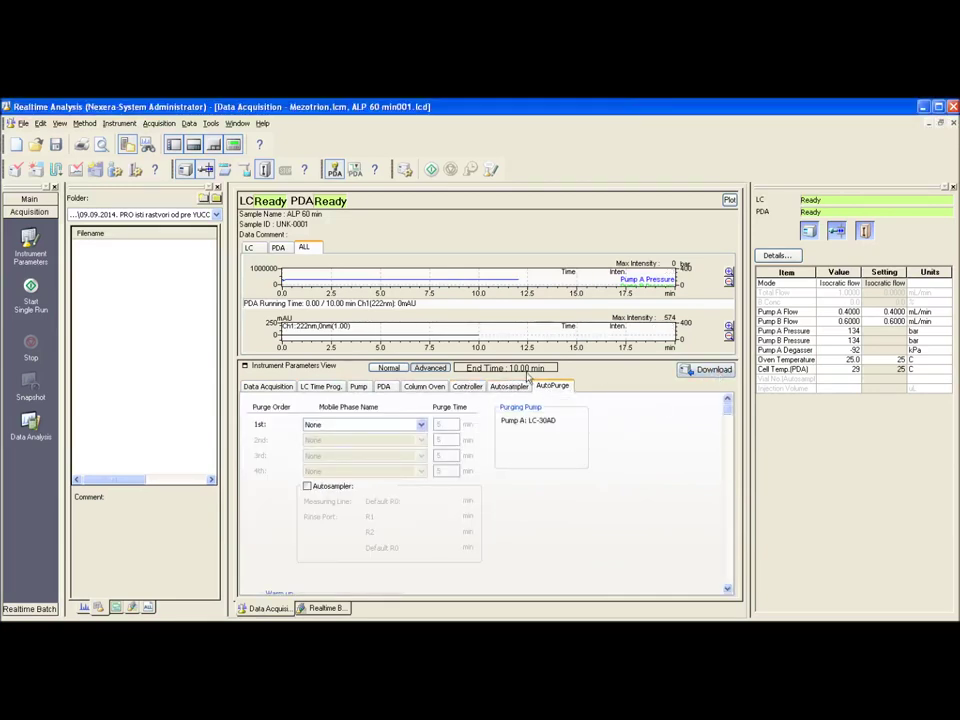
{"action": "left_click_drag", "start_coordinate": [506, 358], "coordinate": [546, 517]}
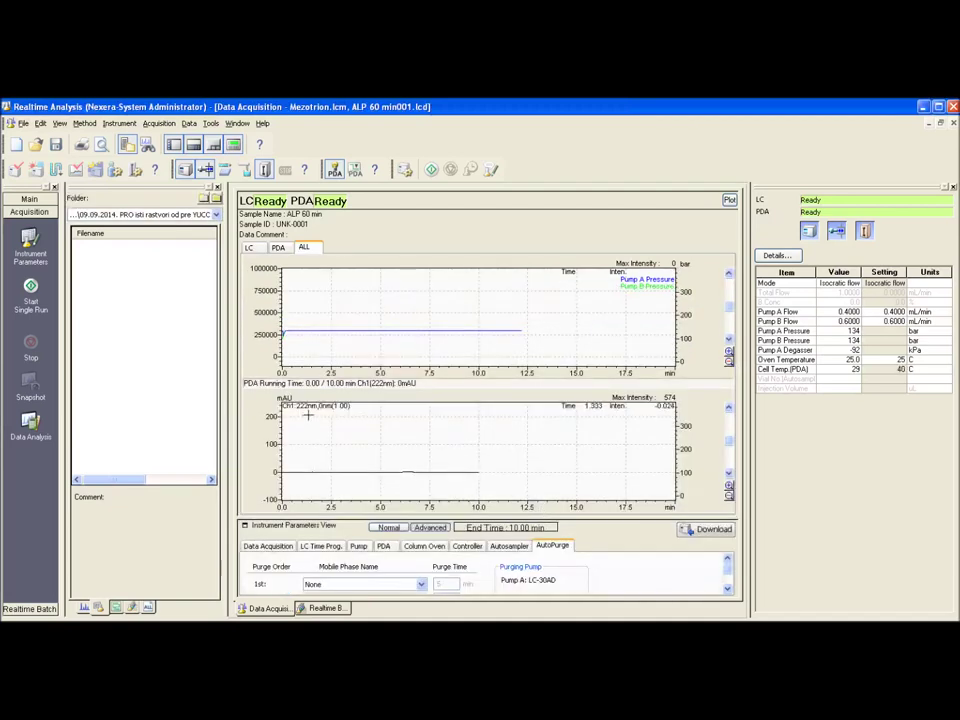
Set the PDA chromatogram display wavelength of channel 1 to 225 nm and apply it to the data processing parameters
{"action": "right_click", "coordinate": [377, 431]}
{"action": "left_click", "coordinate": [432, 475]}
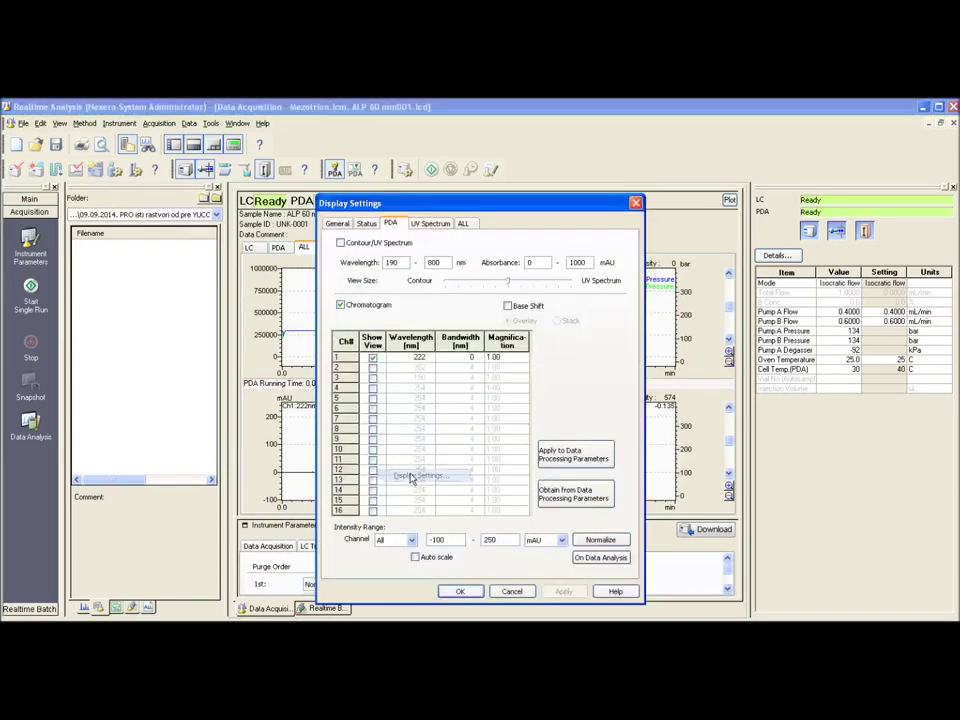
{"action": "left_click", "coordinate": [420, 357]}
{"action": "type", "text": "225"}
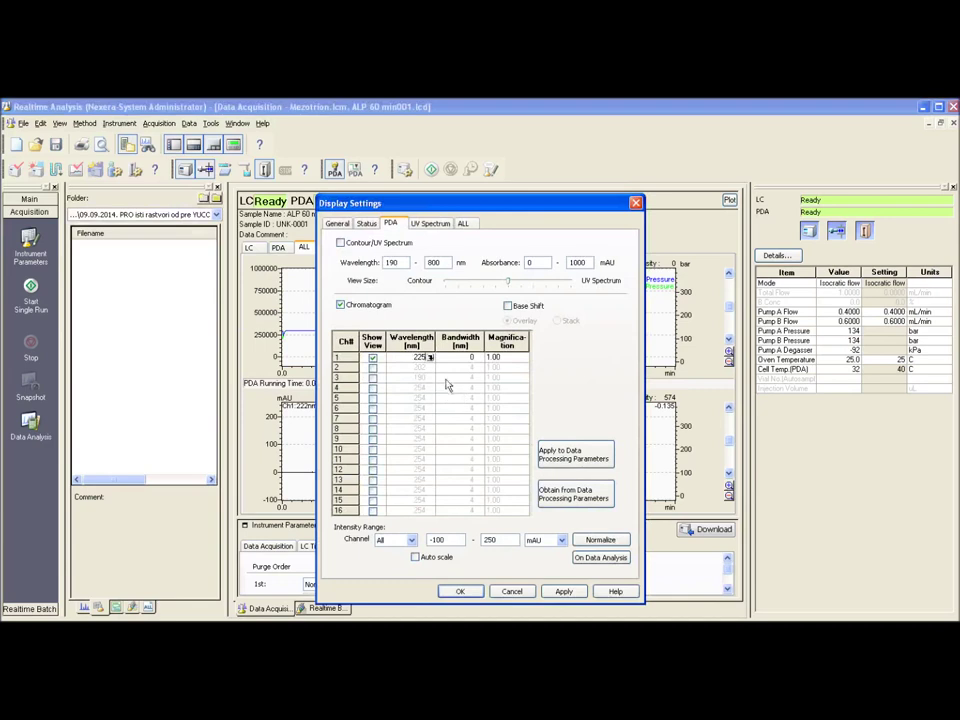
{"action": "left_click", "coordinate": [562, 459]}
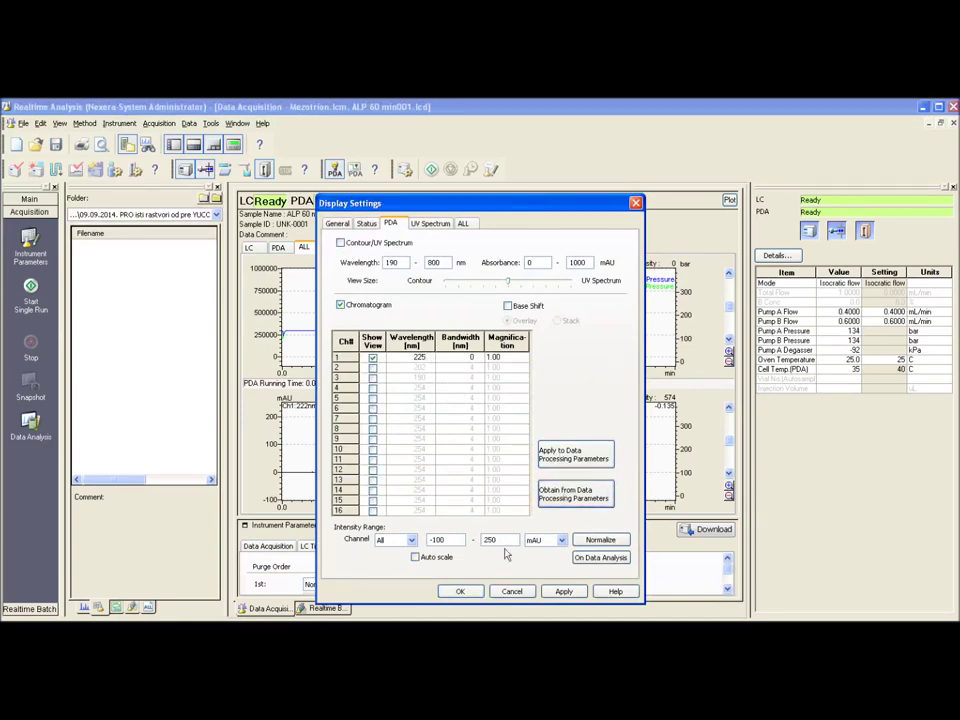
{"action": "left_click", "coordinate": [563, 594]}
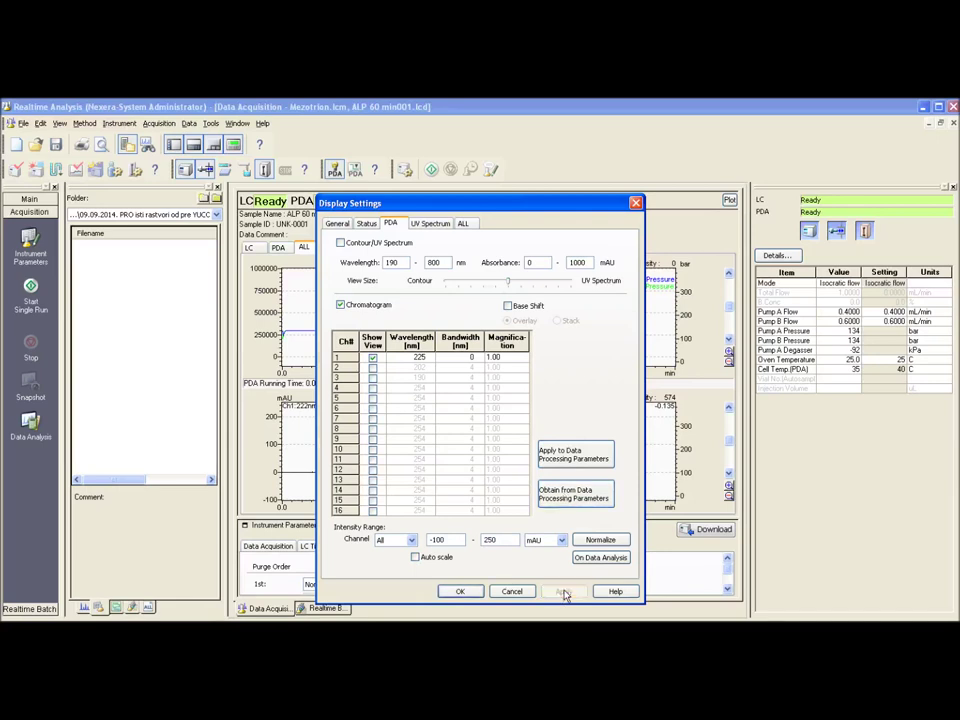
{"action": "left_click", "coordinate": [459, 592]}
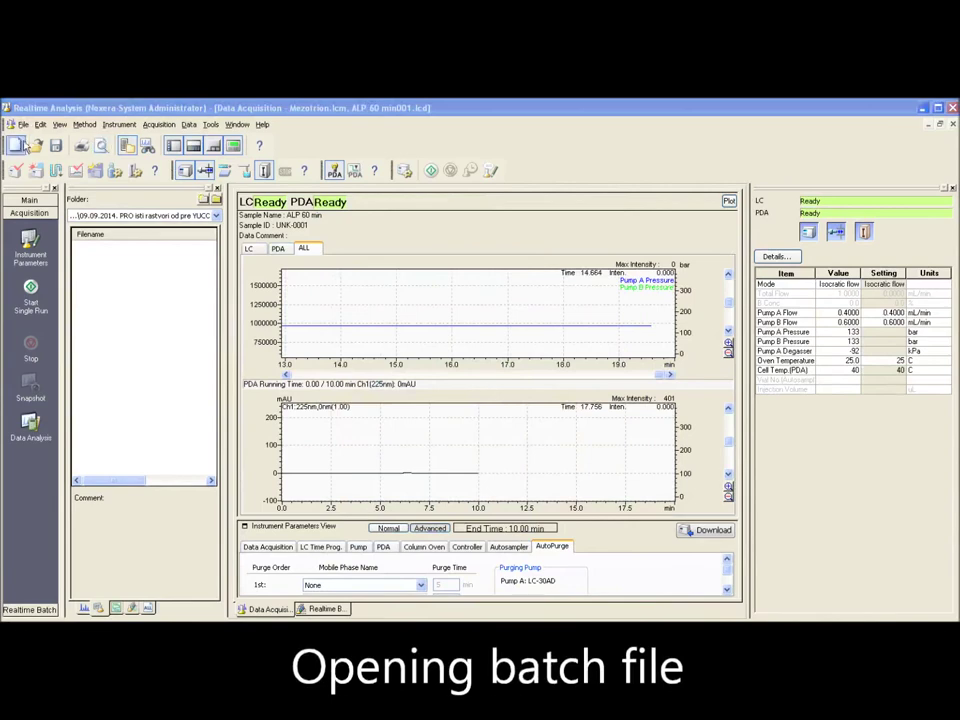
Switch to the realtime batch and open the batch file table MES.lcb from the Mezotrion folder
{"action": "left_click", "coordinate": [29, 199]}
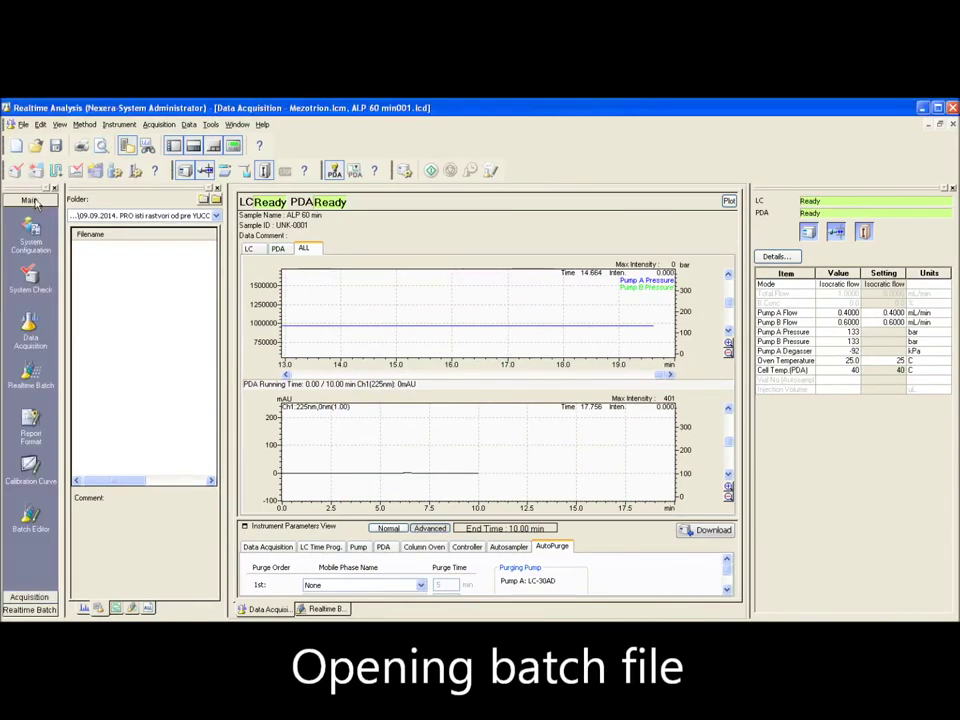
{"action": "left_click", "coordinate": [31, 374]}
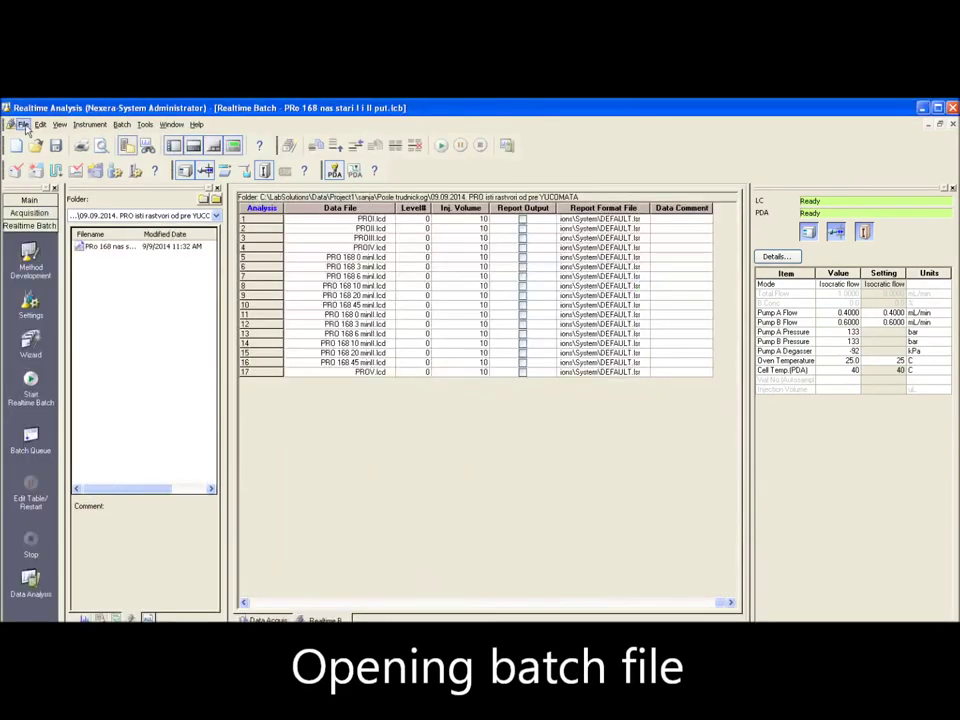
{"action": "left_click", "coordinate": [23, 125]}
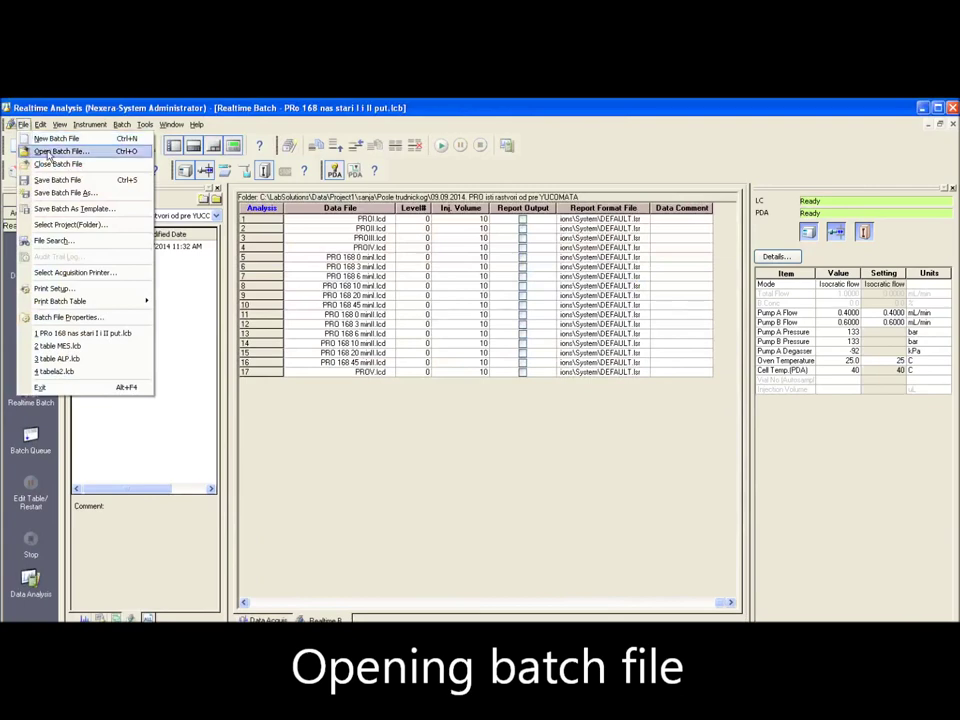
{"action": "left_click", "coordinate": [50, 151]}
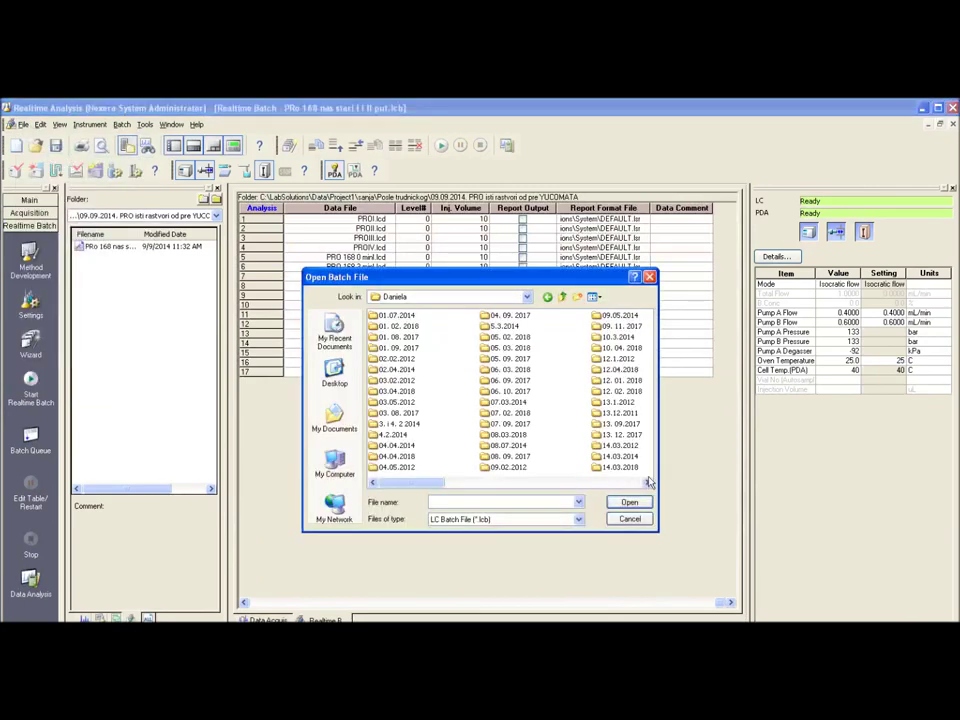
{"action": "left_click", "coordinate": [648, 485]}
{"action": "left_click", "coordinate": [648, 485]}
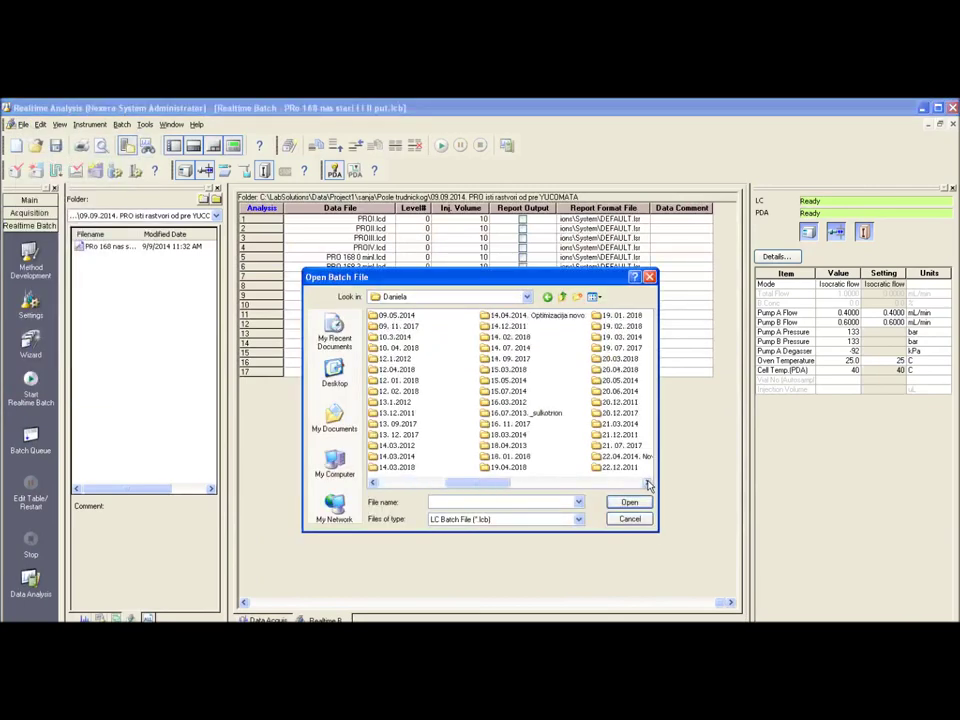
{"action": "left_click", "coordinate": [648, 485]}
{"action": "left_click", "coordinate": [648, 485]}
{"action": "left_click", "coordinate": [648, 485]}
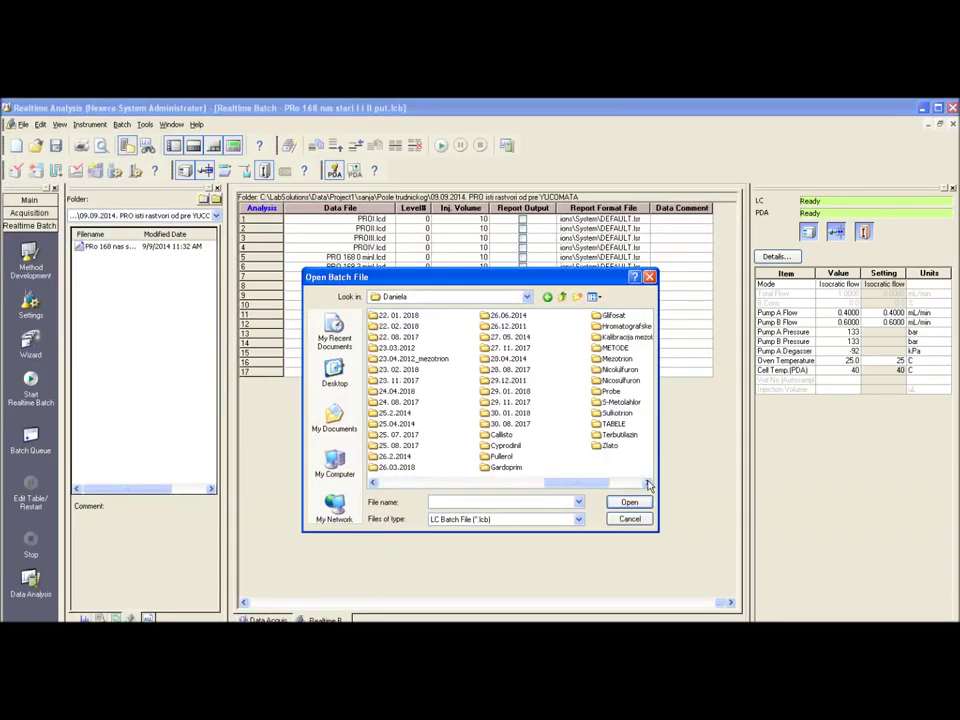
{"action": "double_click", "coordinate": [612, 359]}
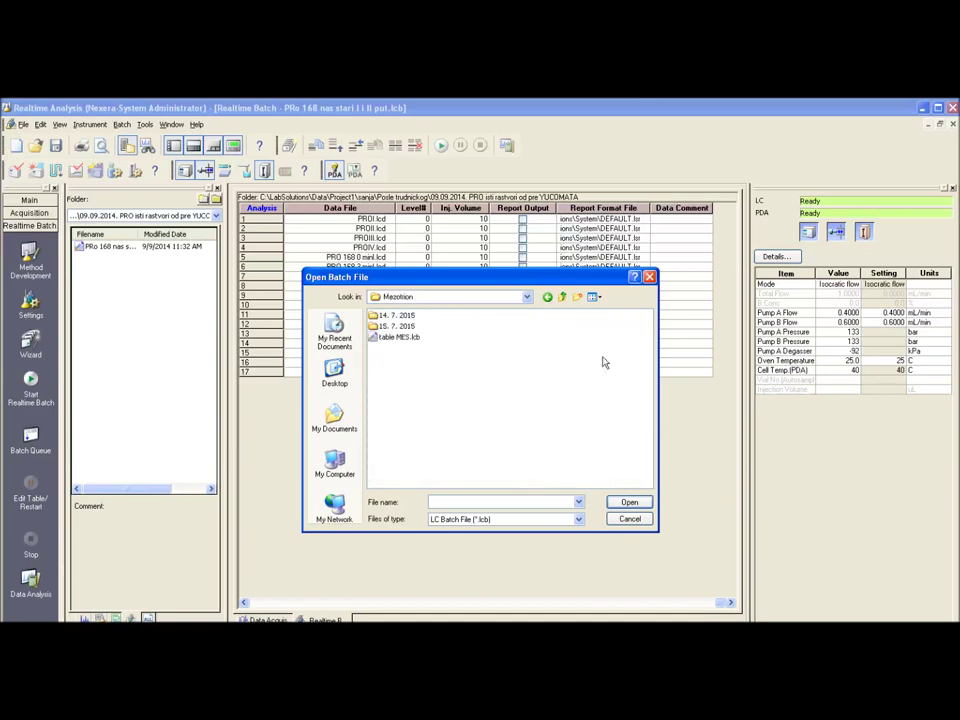
{"action": "left_click", "coordinate": [392, 339]}
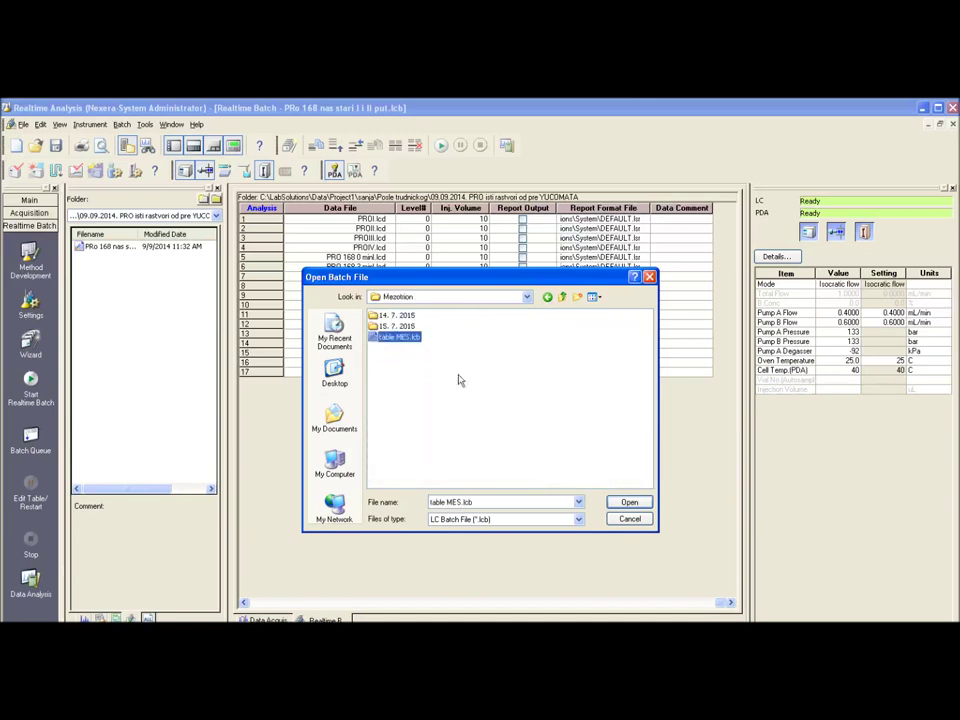
{"action": "left_click", "coordinate": [629, 503]}
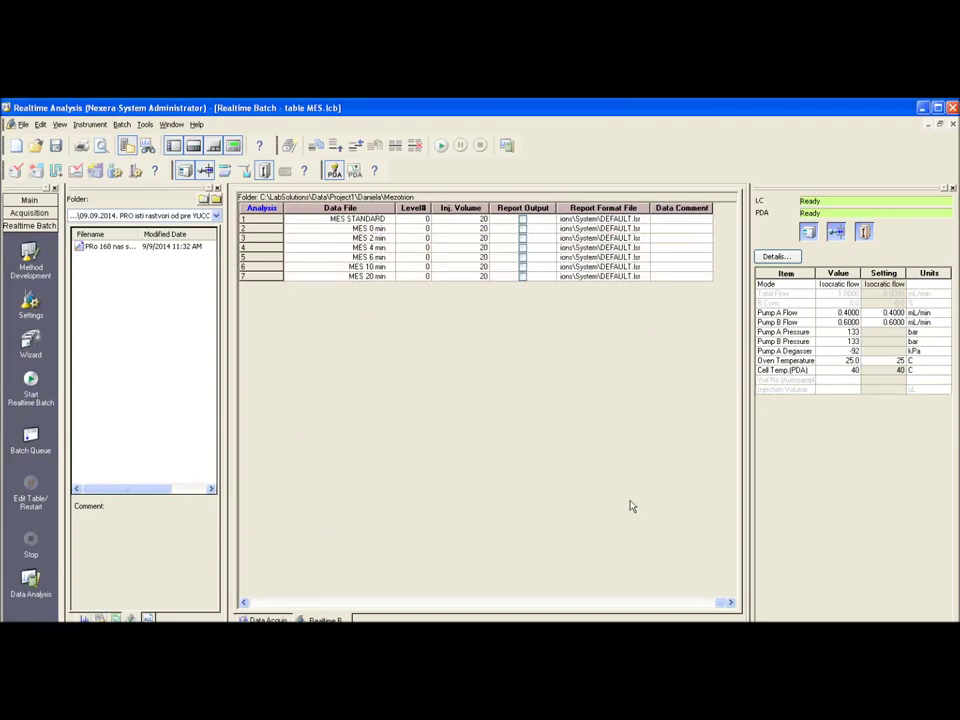
Start the realtime batch of MES samples and enlarge the chromatogram area for monitoring
{"action": "left_click", "coordinate": [30, 381]}
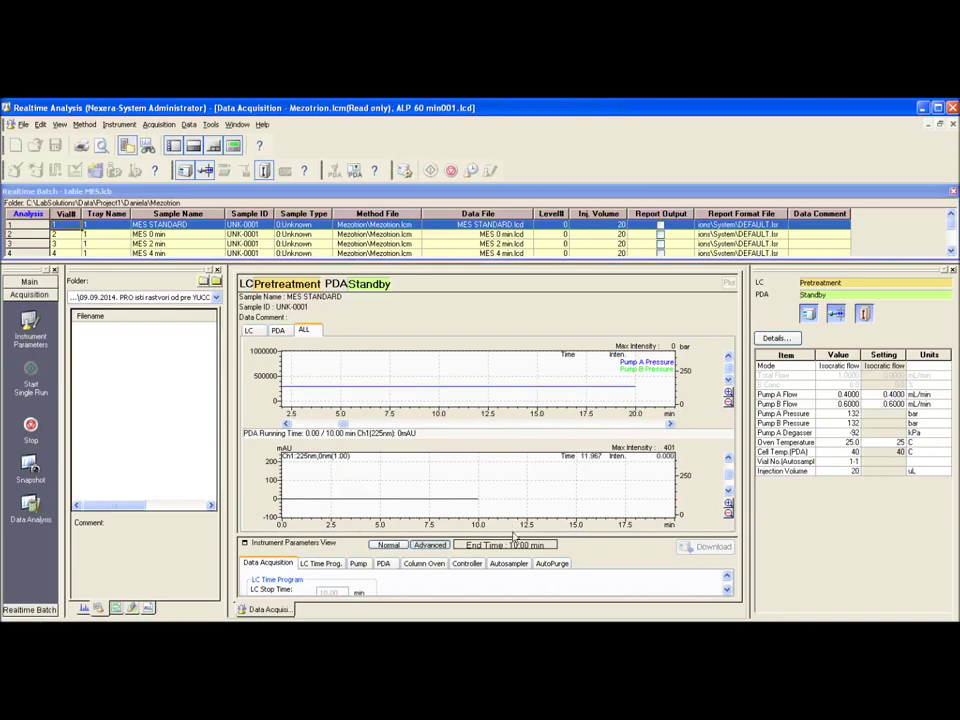
{"action": "left_click_drag", "start_coordinate": [511, 572], "coordinate": [511, 582]}
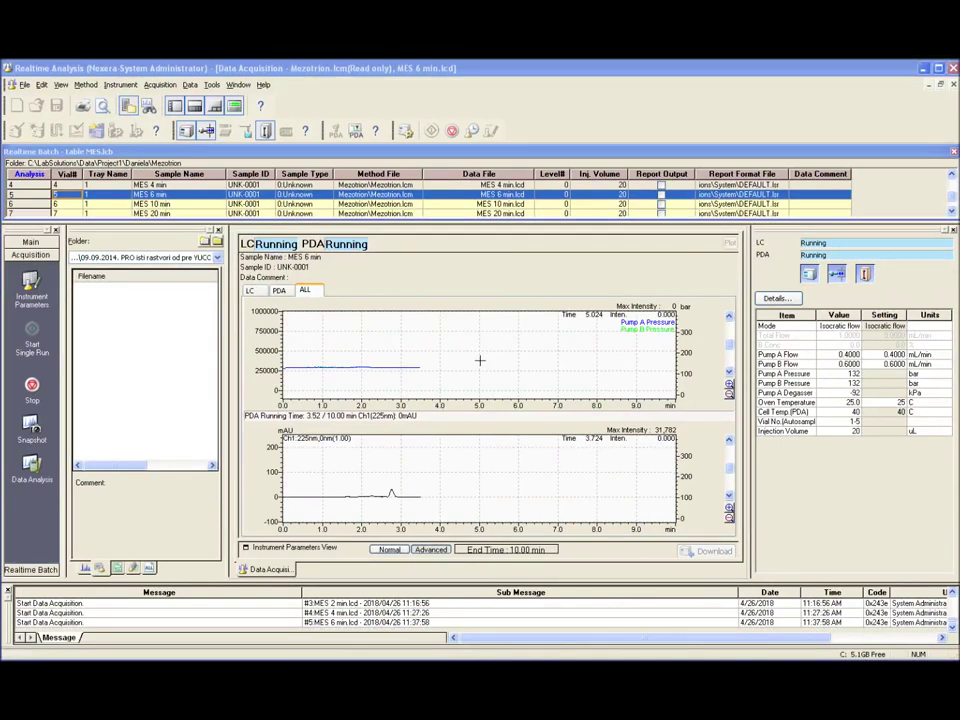
Adjust the intensity scale of the running PDA chromatogram to inspect the MES 6 min peak
{"action": "left_click", "coordinate": [730, 512]}
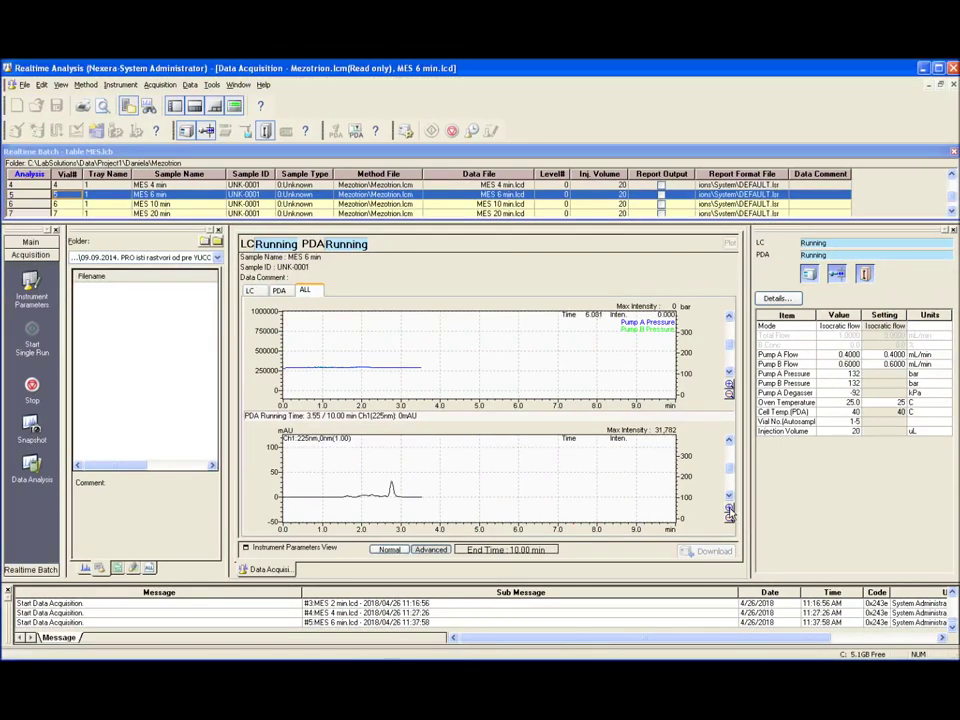
{"action": "left_click", "coordinate": [730, 512]}
{"action": "left_click", "coordinate": [731, 518]}
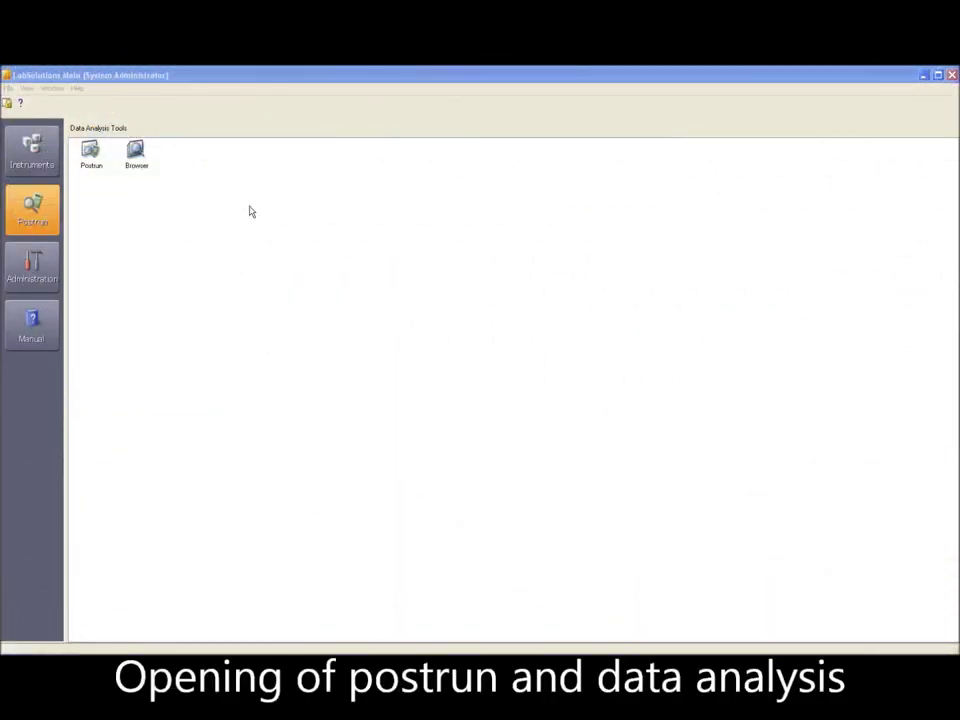
Start Postrun analysis and set the data folder to Mezotrion in Project1
{"action": "left_click", "coordinate": [88, 157]}
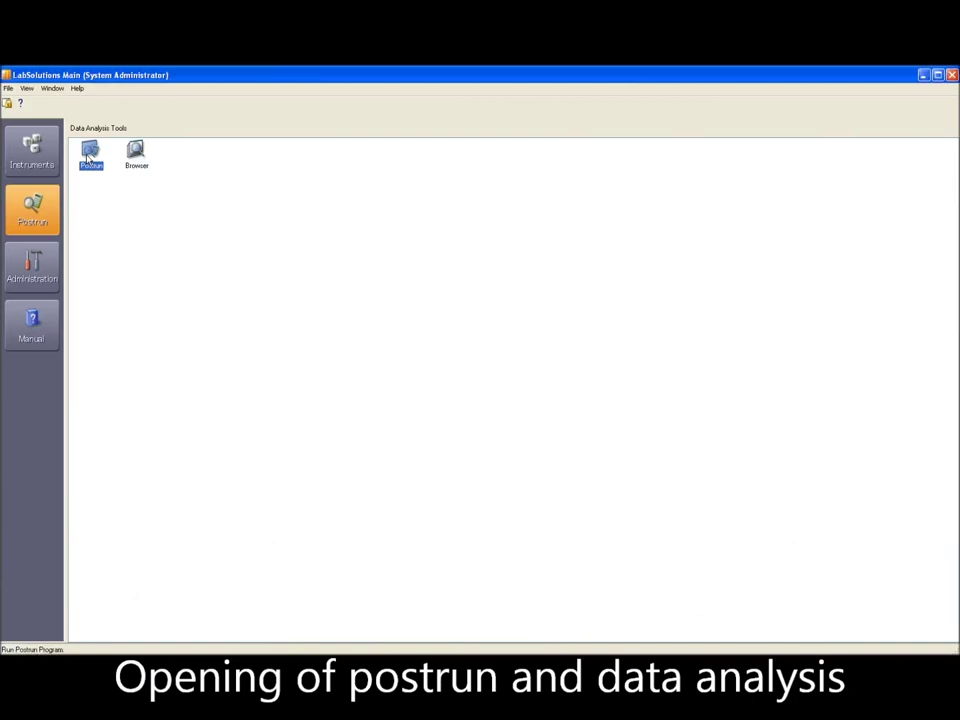
{"action": "double_click", "coordinate": [88, 157]}
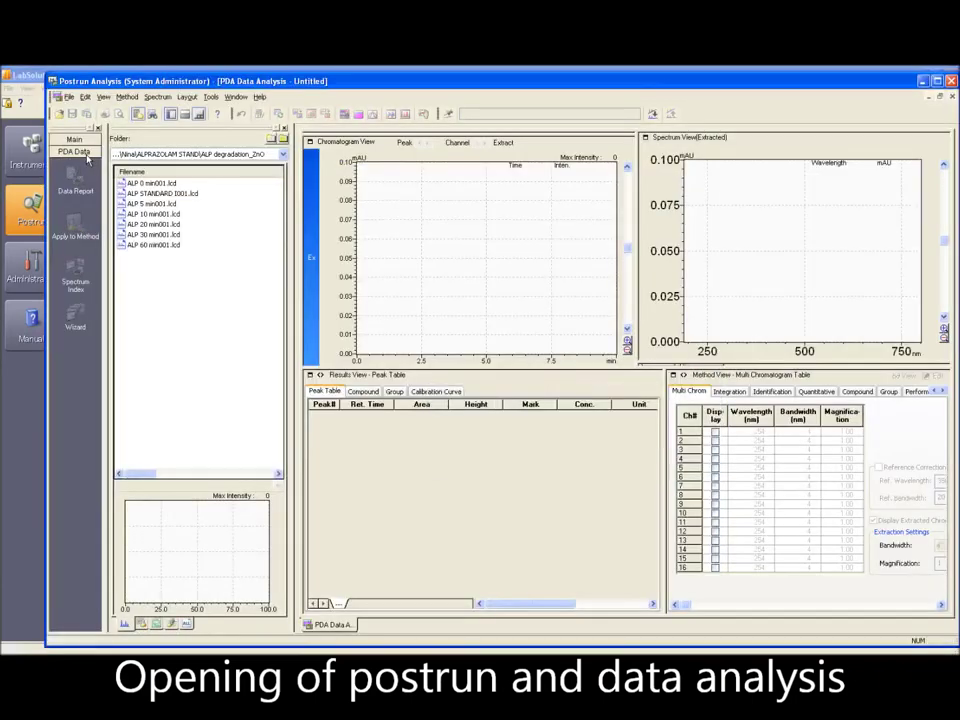
{"action": "left_click", "coordinate": [271, 139]}
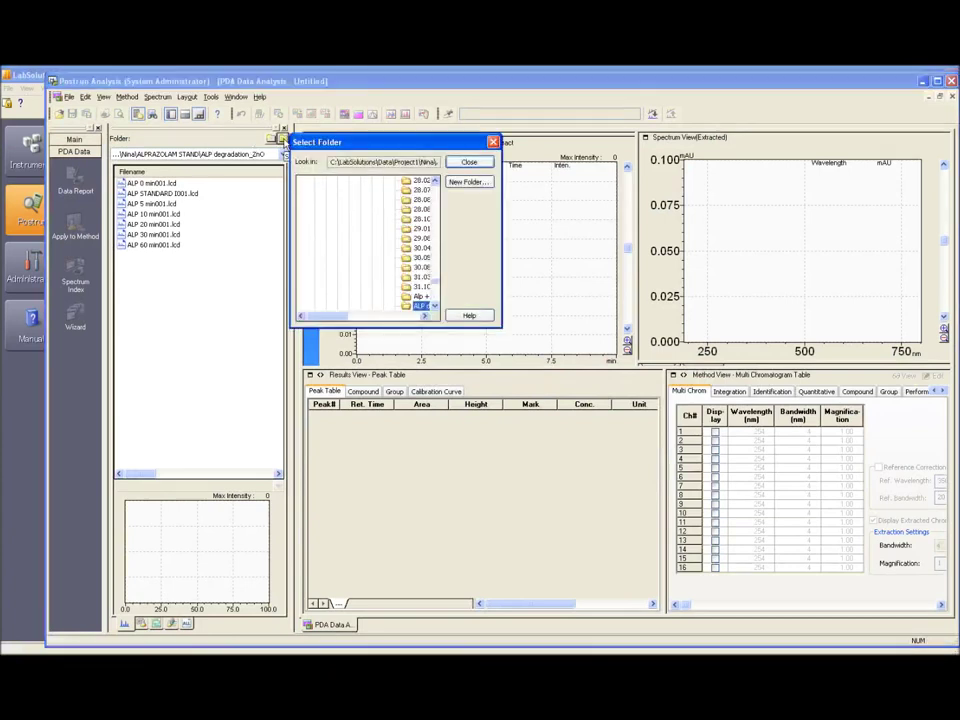
{"action": "left_click", "coordinate": [417, 209]}
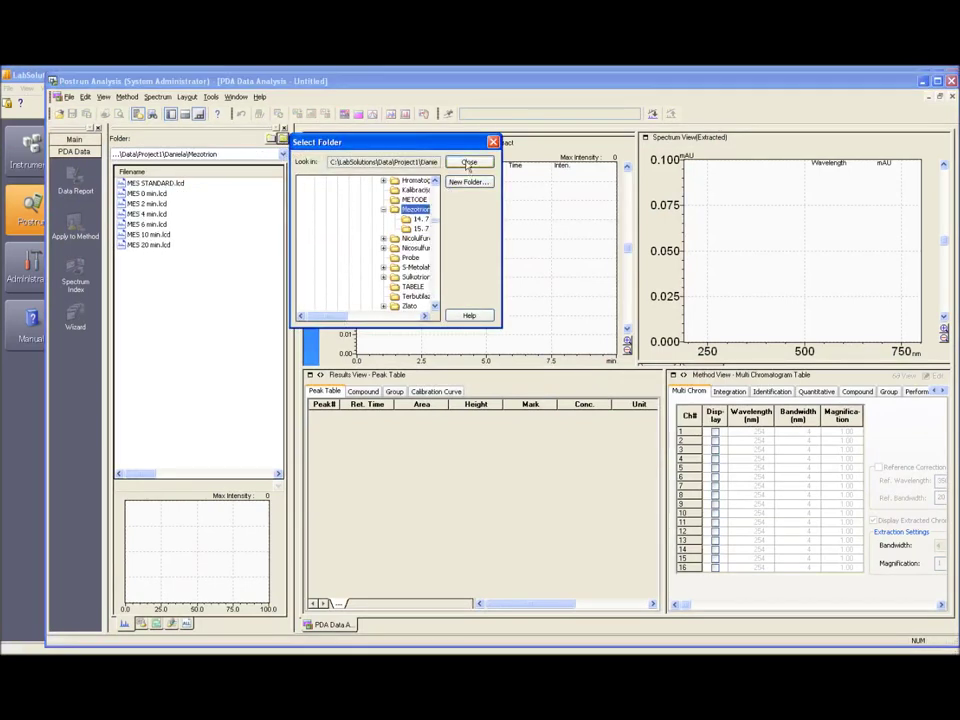
{"action": "left_click", "coordinate": [467, 163]}
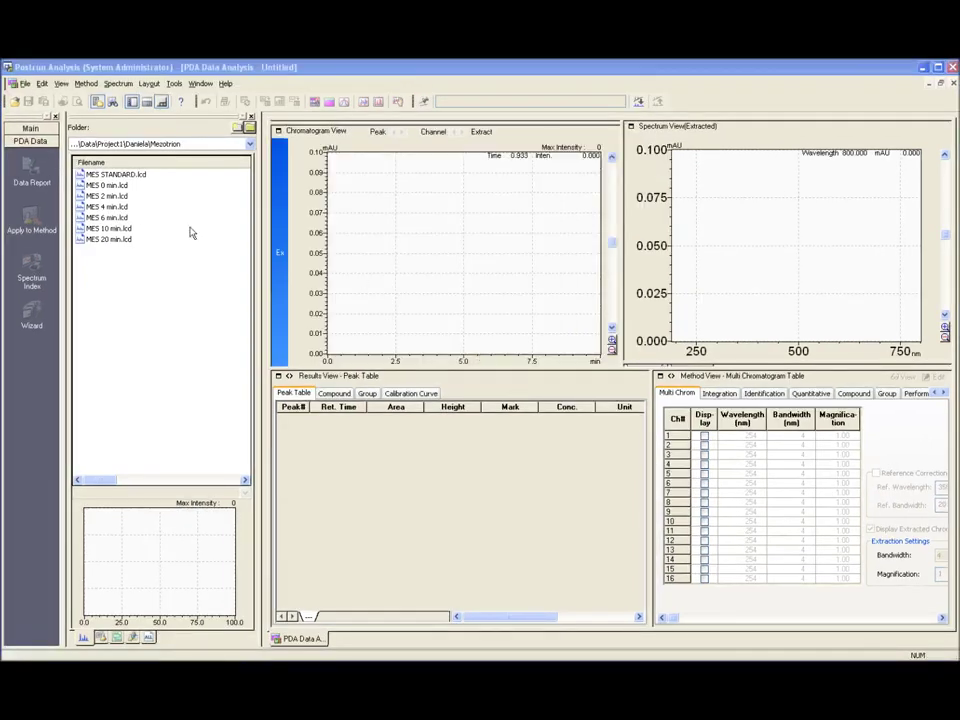
Open MES STANDARD.lcd and examine the main peak in the Ch1 225 nm chromatogram
{"action": "left_click", "coordinate": [120, 175]}
{"action": "double_click", "coordinate": [120, 176]}
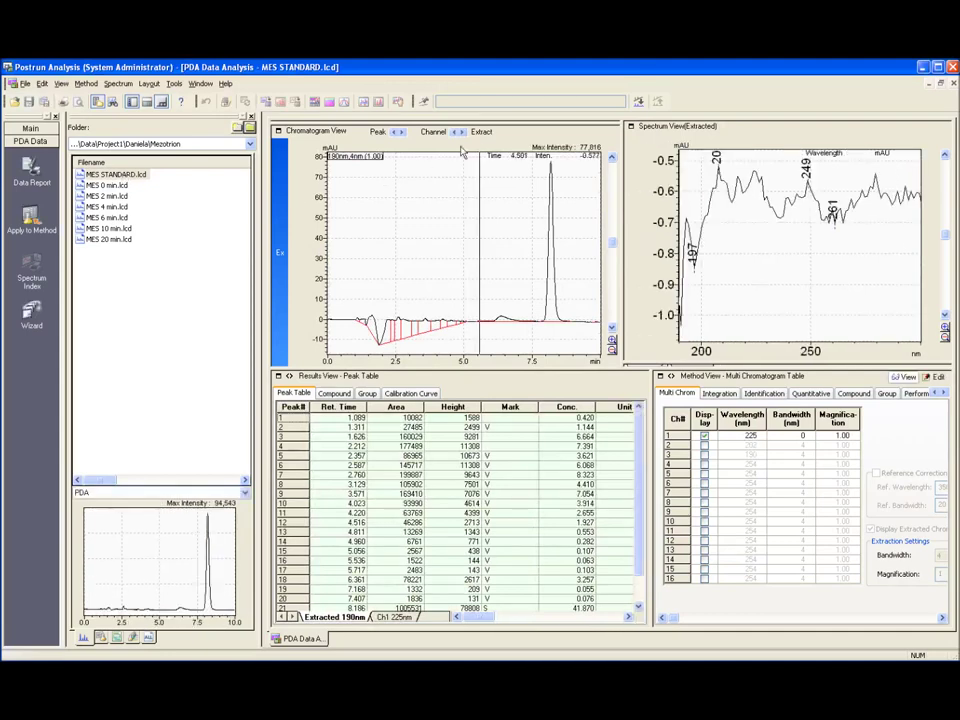
{"action": "left_click", "coordinate": [462, 132]}
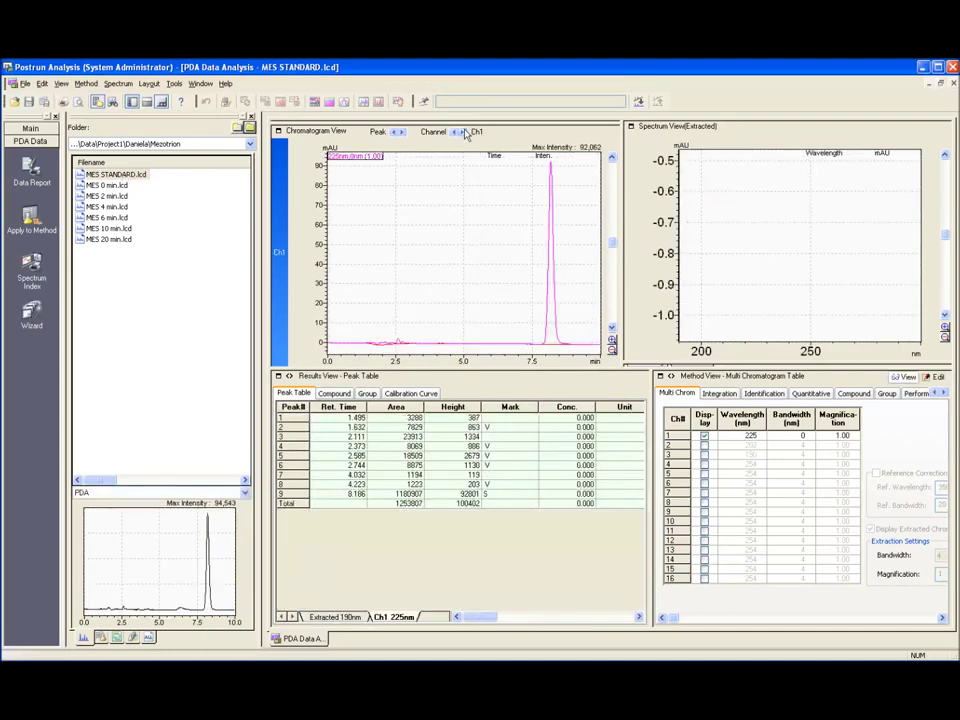
{"action": "left_click", "coordinate": [550, 168]}
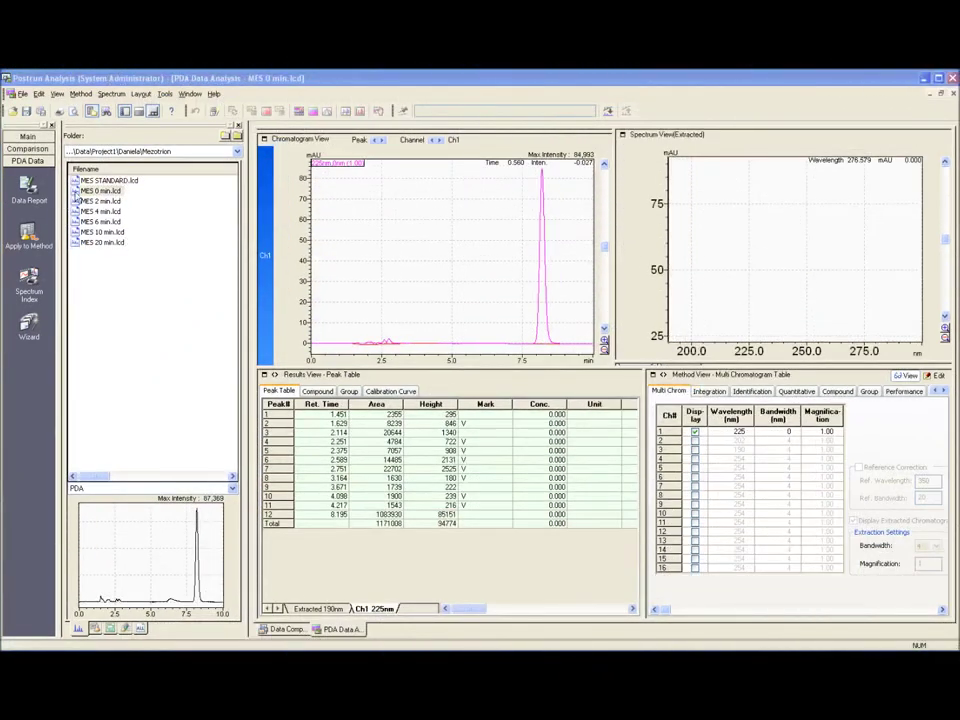
Load MES STANDARD.lcd and open the Compound Table Wizard's integration time program for Ch1 225nm, focused on the base of the mesotrione peak
{"action": "left_click", "coordinate": [99, 182]}
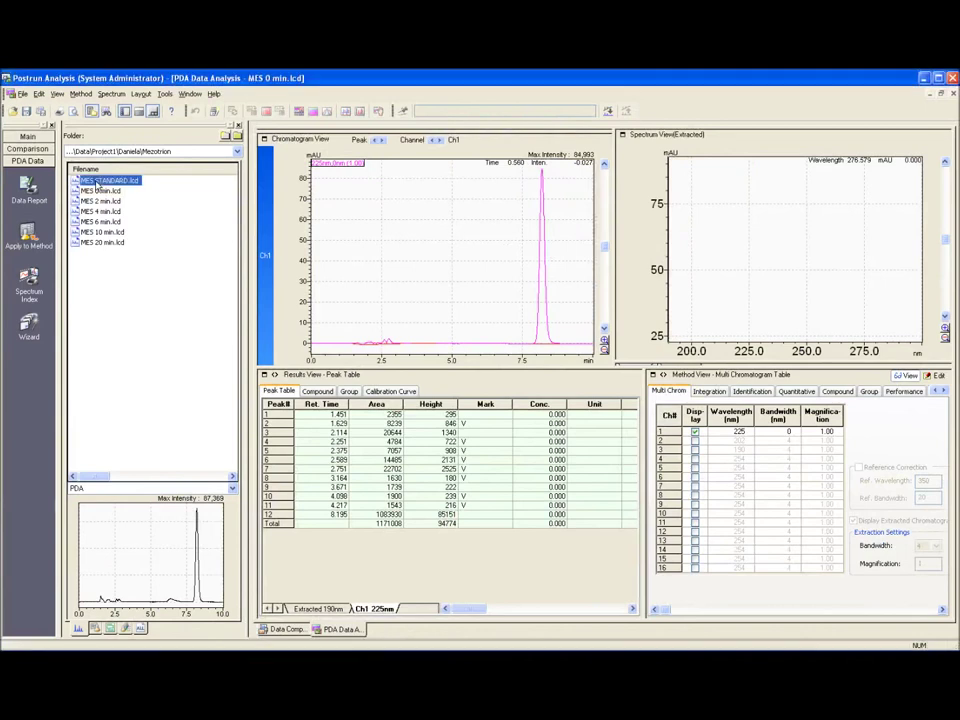
{"action": "double_click", "coordinate": [98, 183]}
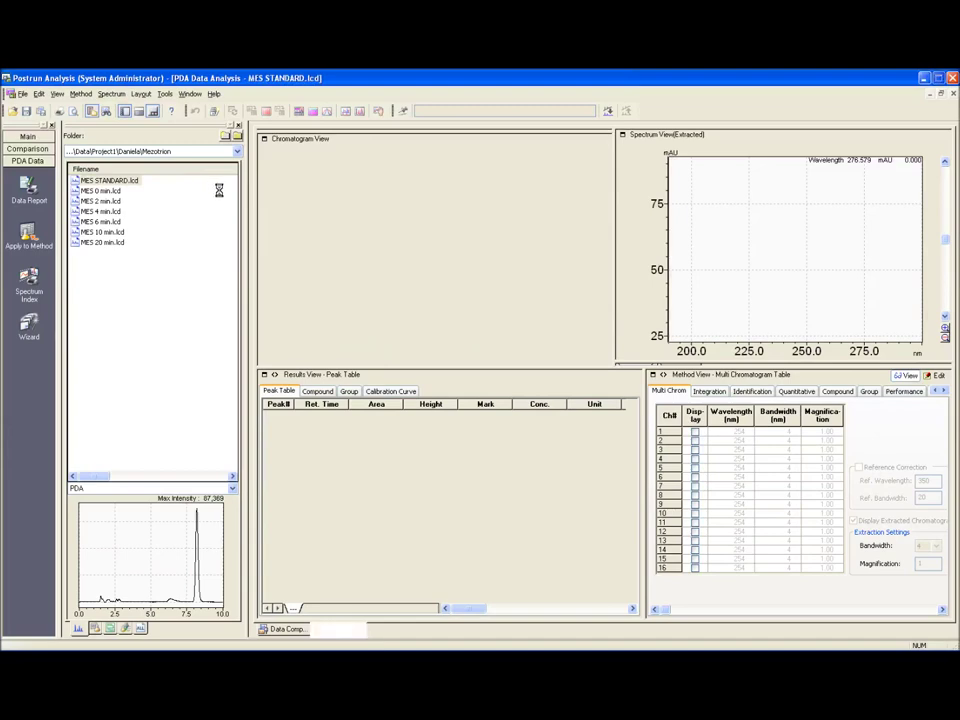
{"action": "left_click", "coordinate": [28, 322]}
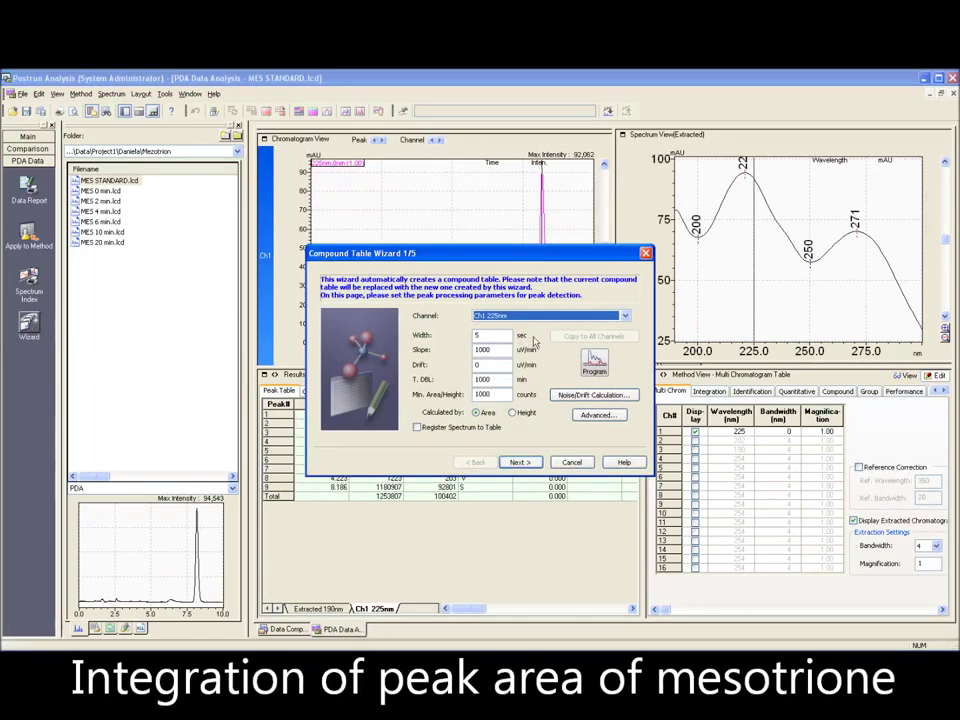
{"action": "left_click", "coordinate": [595, 362]}
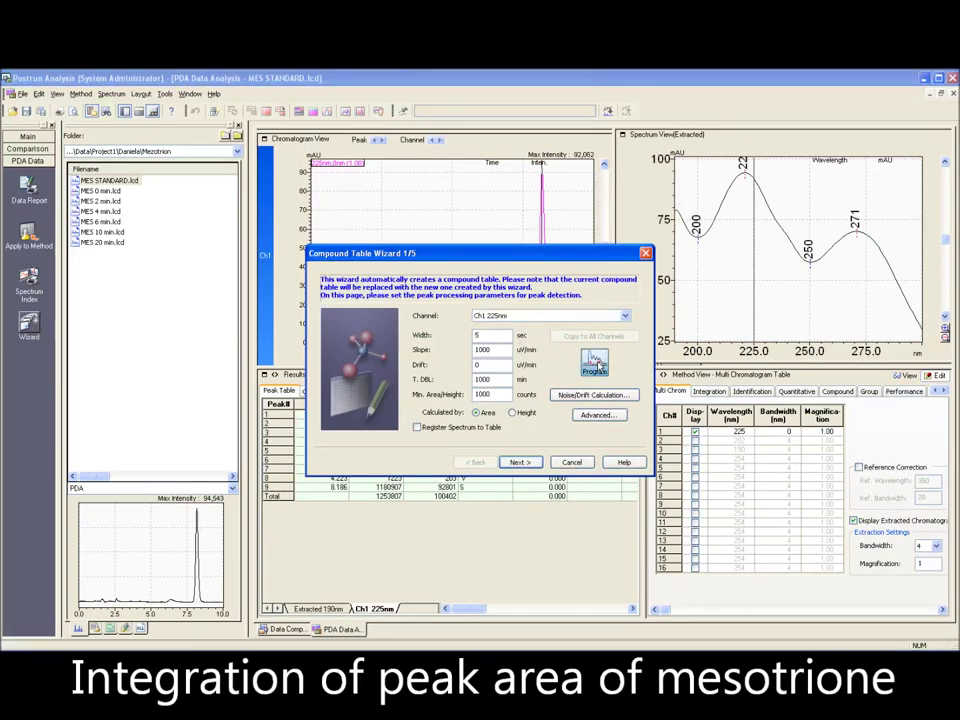
{"action": "left_click_drag", "start_coordinate": [480, 215], "coordinate": [536, 232]}
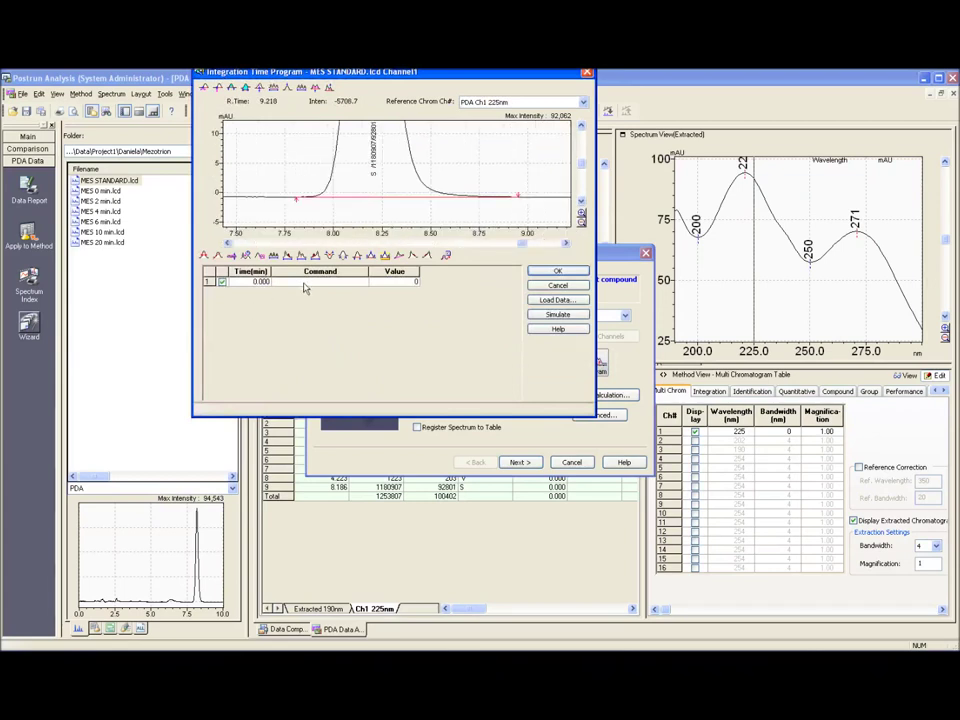
Add three commands to the integration time program in this order: Integration Off, Integration On, Integration Off
{"action": "left_click", "coordinate": [305, 288]}
{"action": "left_click", "coordinate": [300, 338]}
{"action": "left_click", "coordinate": [296, 292]}
{"action": "left_click", "coordinate": [300, 341]}
{"action": "left_click", "coordinate": [300, 302]}
{"action": "left_click", "coordinate": [305, 301]}
{"action": "left_click", "coordinate": [315, 358]}
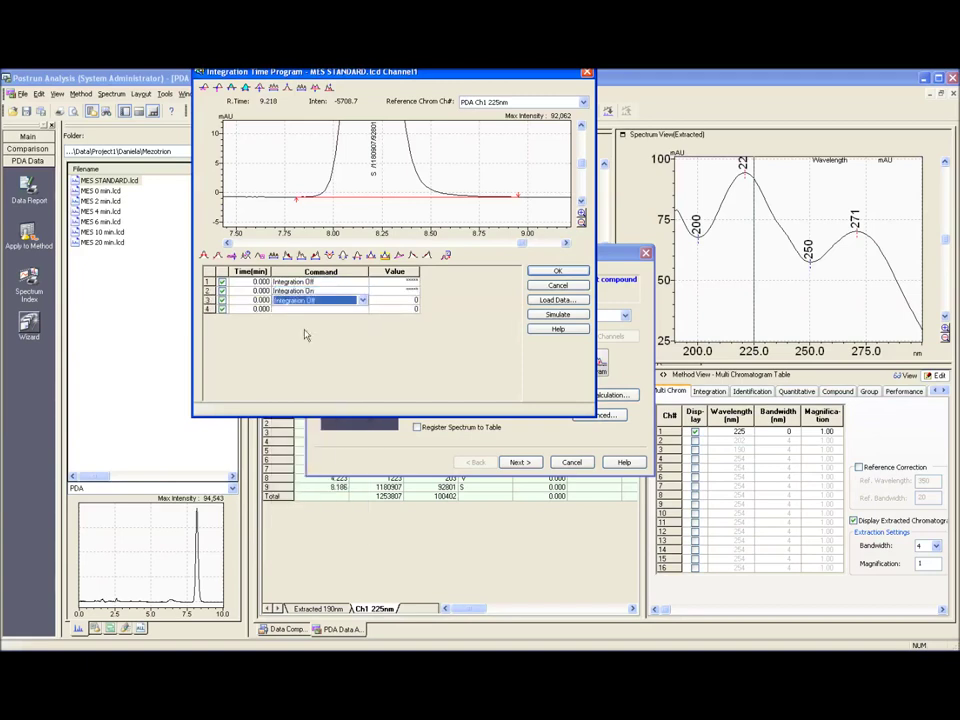
Set Integration On to 7.852 min and the final Integration Off to 8.791 min, accept the program and continue the wizard
{"action": "left_click", "coordinate": [304, 200]}
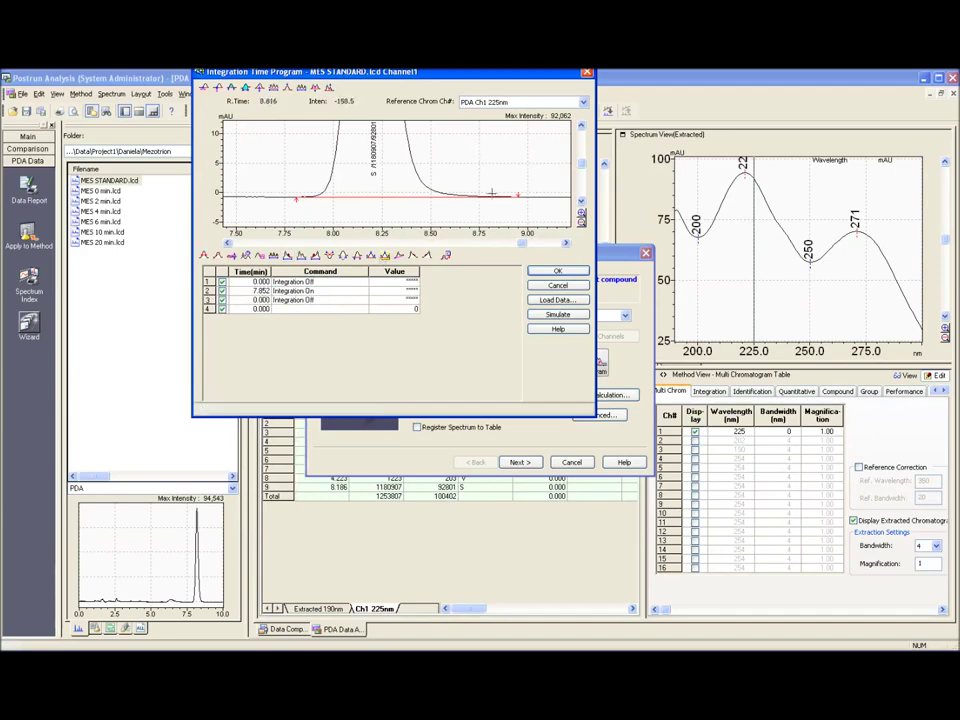
{"action": "left_click", "coordinate": [487, 195]}
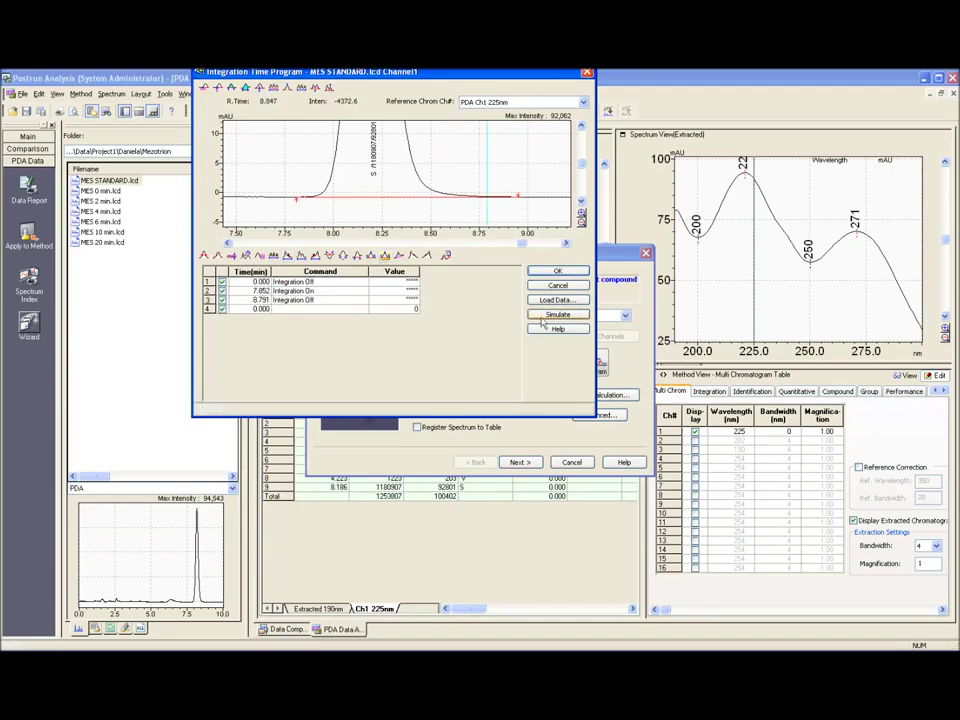
{"action": "left_click", "coordinate": [555, 272]}
{"action": "left_click", "coordinate": [520, 463]}
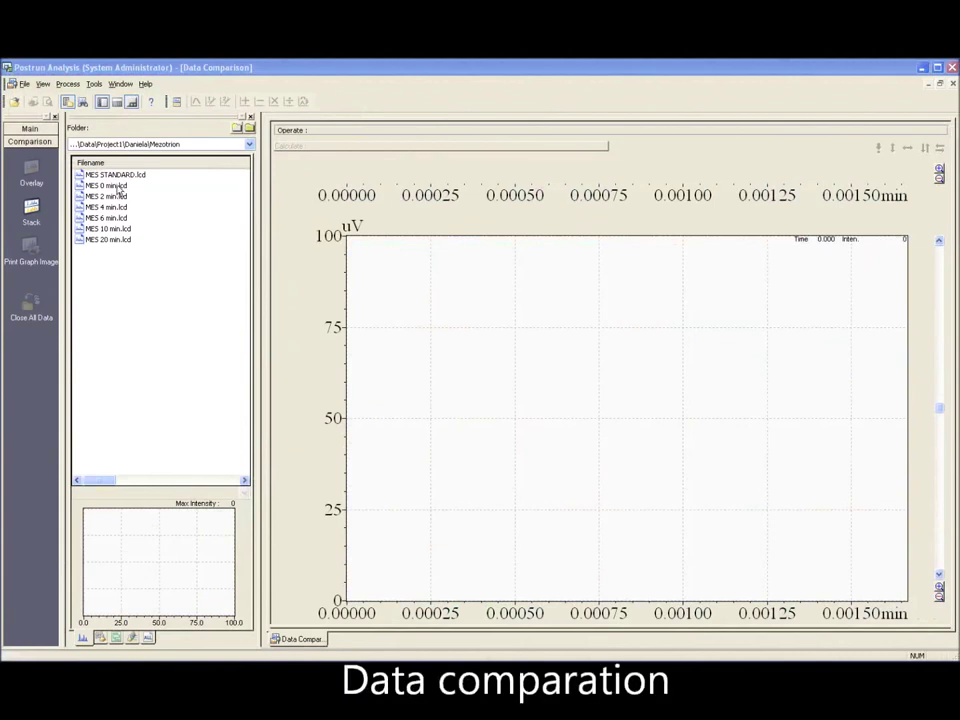
Load the MES 0, 2, 4, 6, 10 and 20 min data files into Data Comparison as overlaid chromatograms
{"action": "left_click_drag", "start_coordinate": [116, 197], "coordinate": [124, 240]}
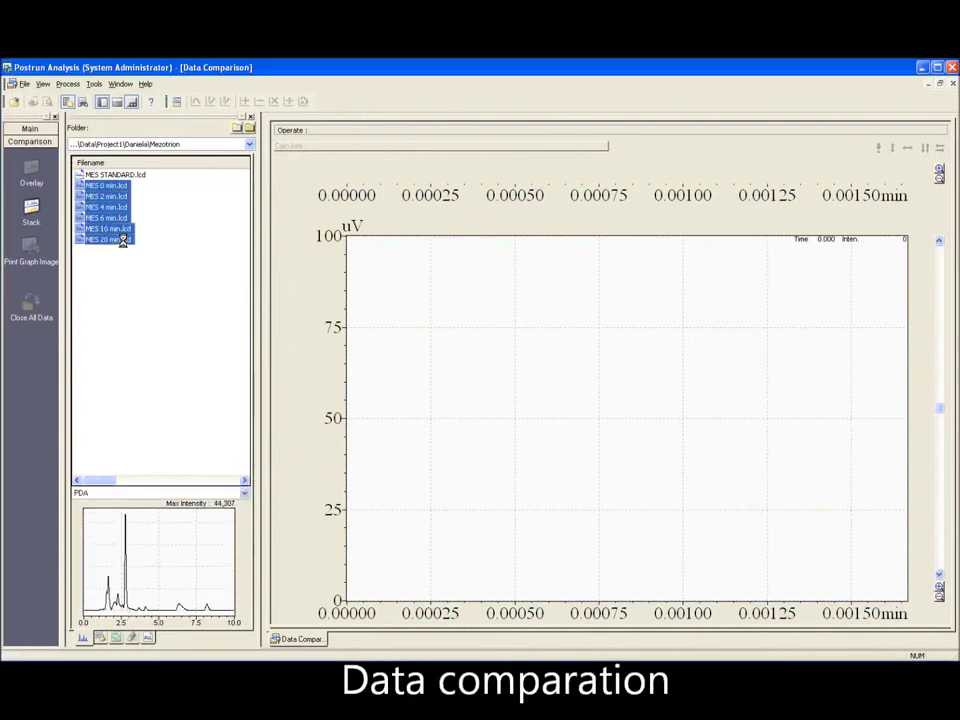
{"action": "left_click", "coordinate": [513, 294]}
{"action": "left_click", "coordinate": [453, 452]}
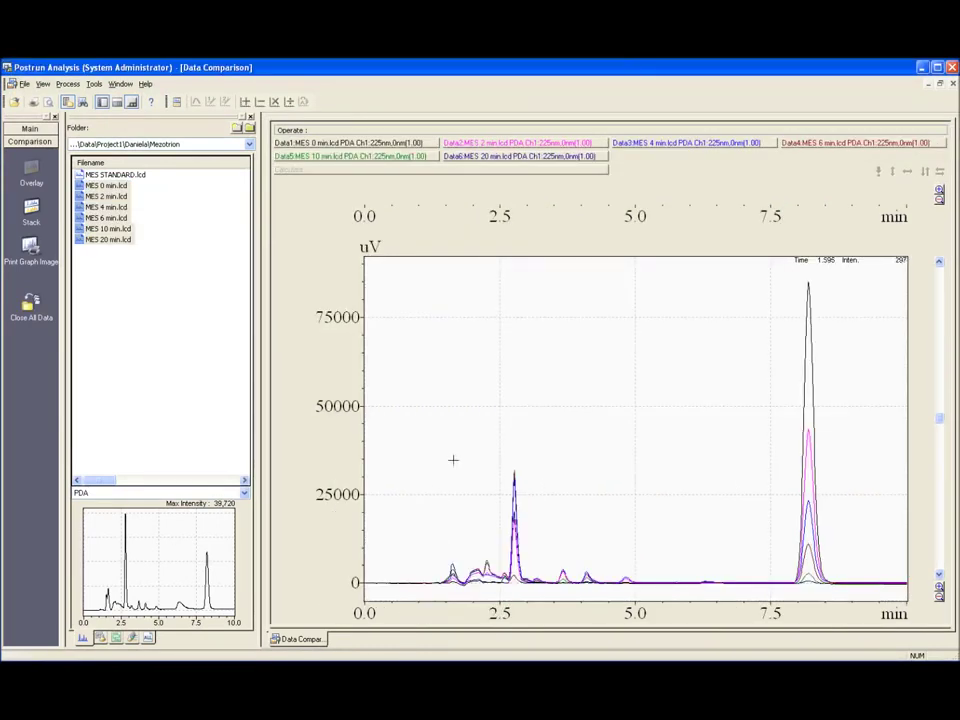
Apply Base Shift to the overlaid MES chromatograms and display them as stacked separate plots
{"action": "right_click", "coordinate": [581, 317]}
{"action": "left_click", "coordinate": [622, 385]}
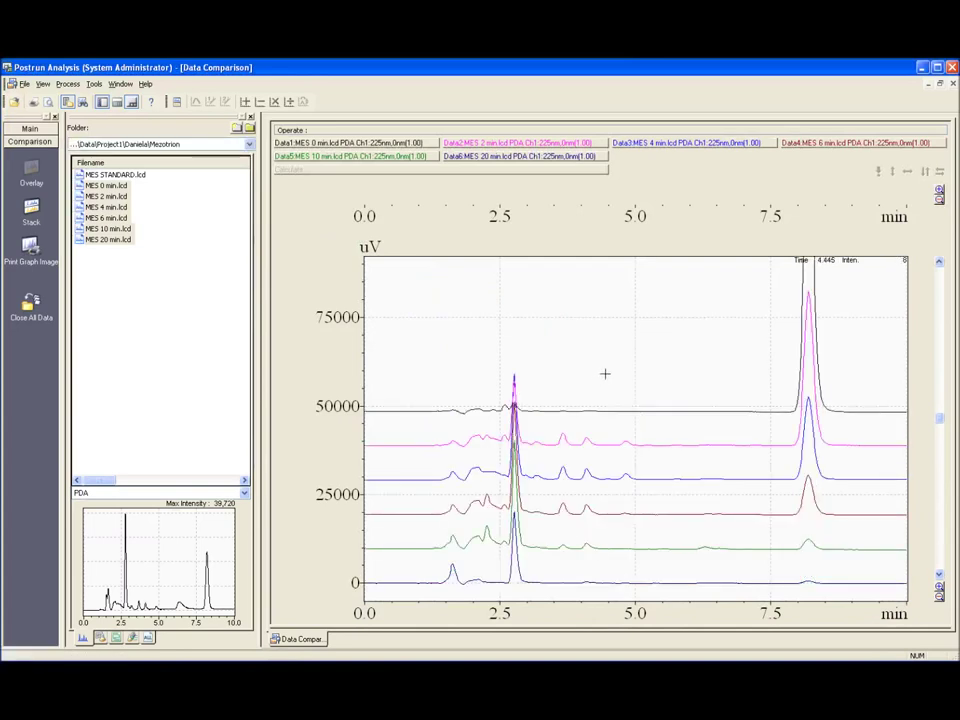
{"action": "right_click", "coordinate": [582, 318]}
{"action": "left_click", "coordinate": [615, 367]}
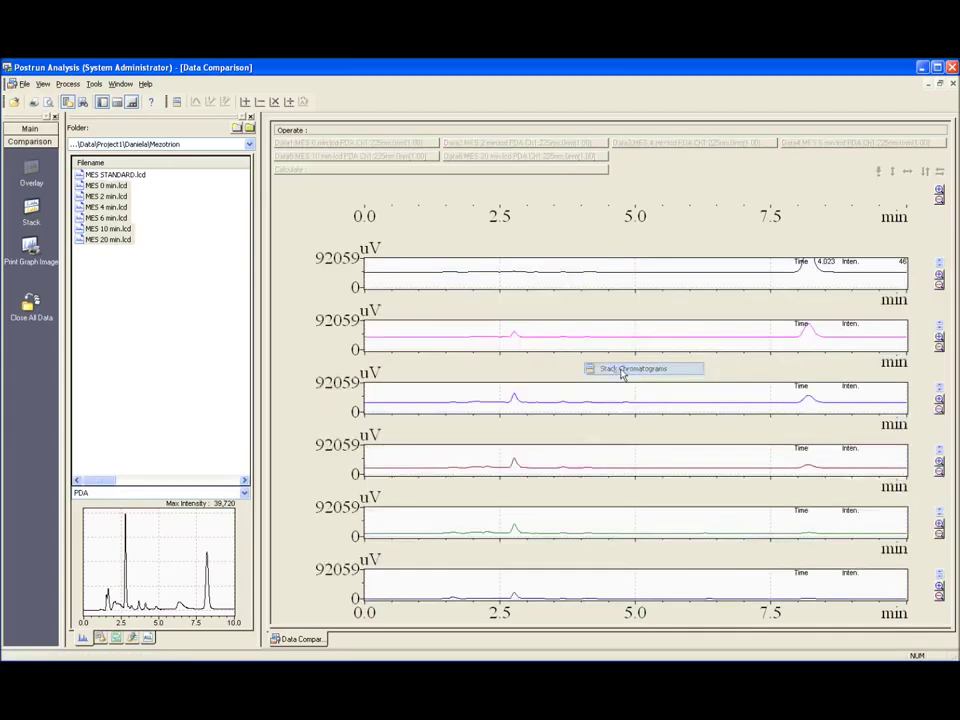
Return the stacked MES chromatograms to a single overlay and turn off Base Shift
{"action": "right_click", "coordinate": [614, 367]}
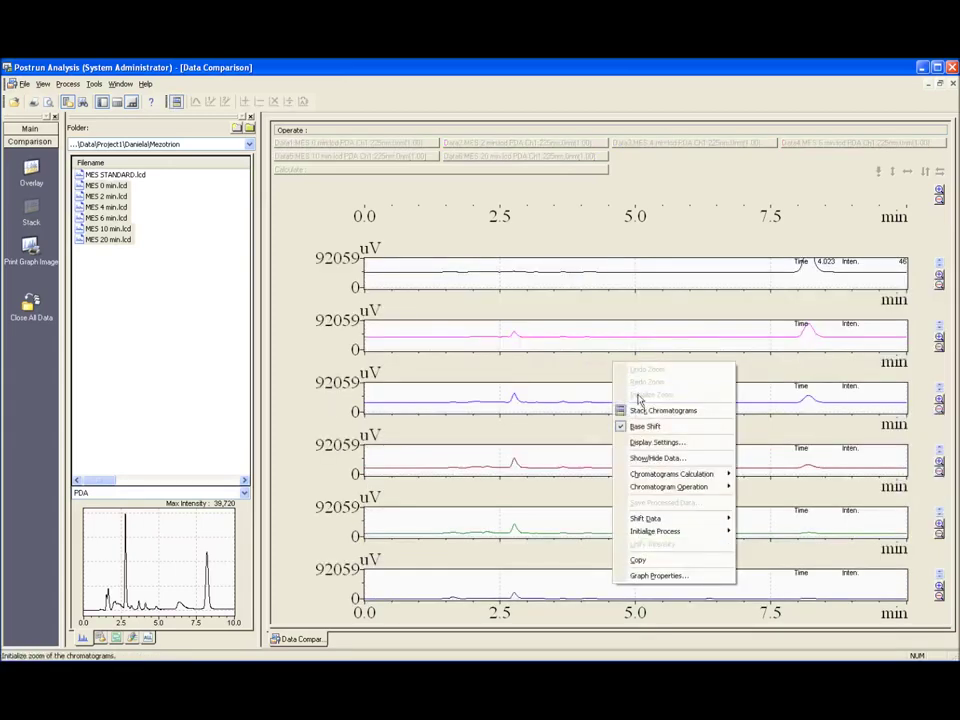
{"action": "left_click", "coordinate": [643, 414]}
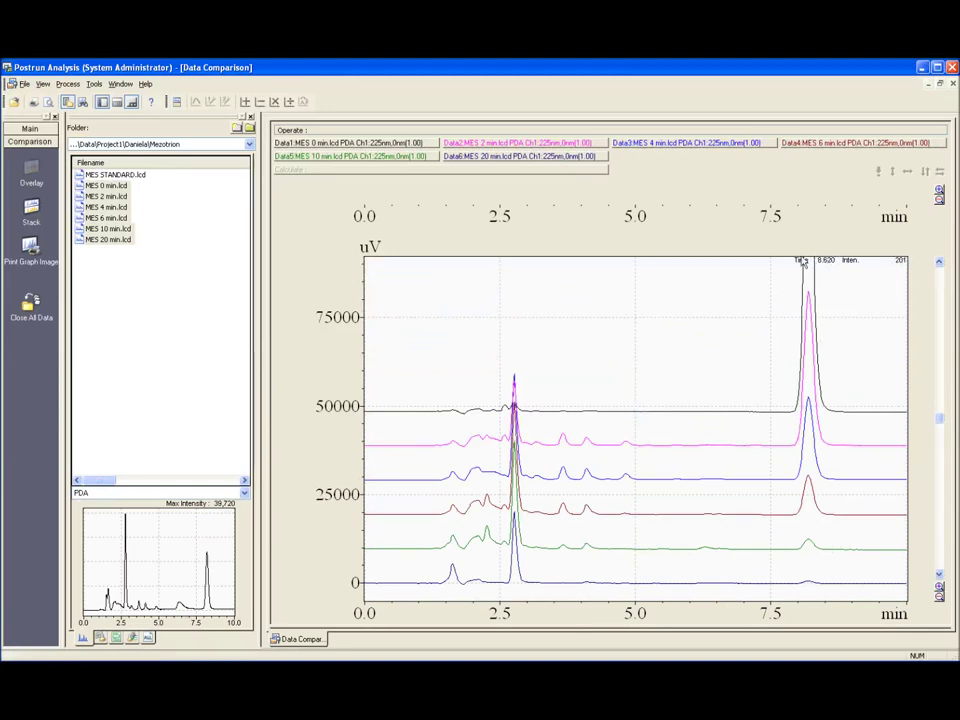
{"action": "right_click", "coordinate": [740, 294]}
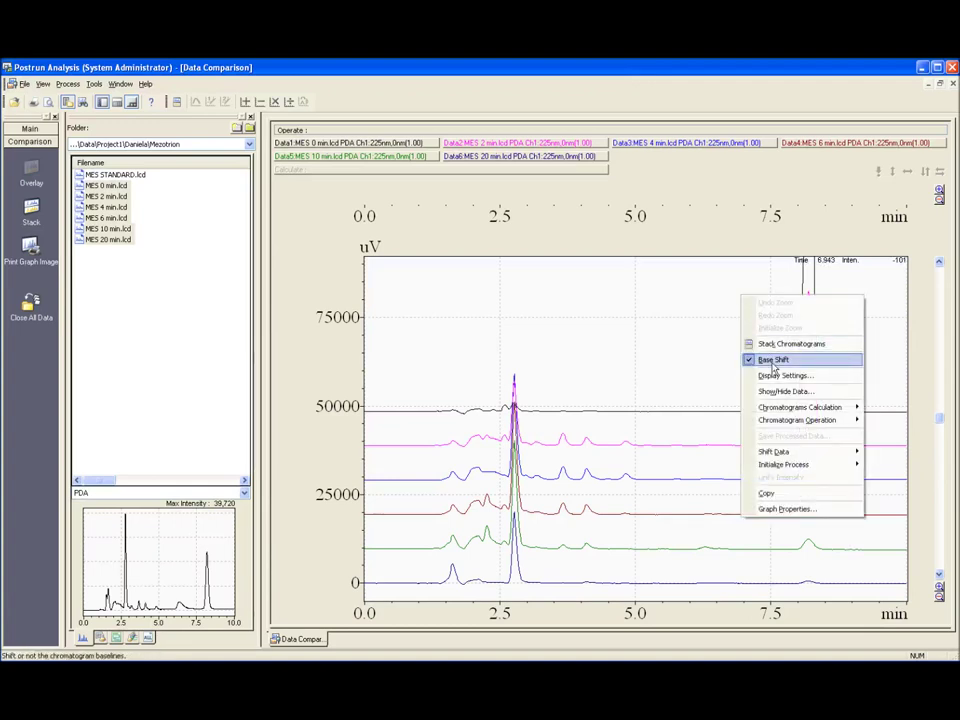
{"action": "left_click", "coordinate": [770, 358]}
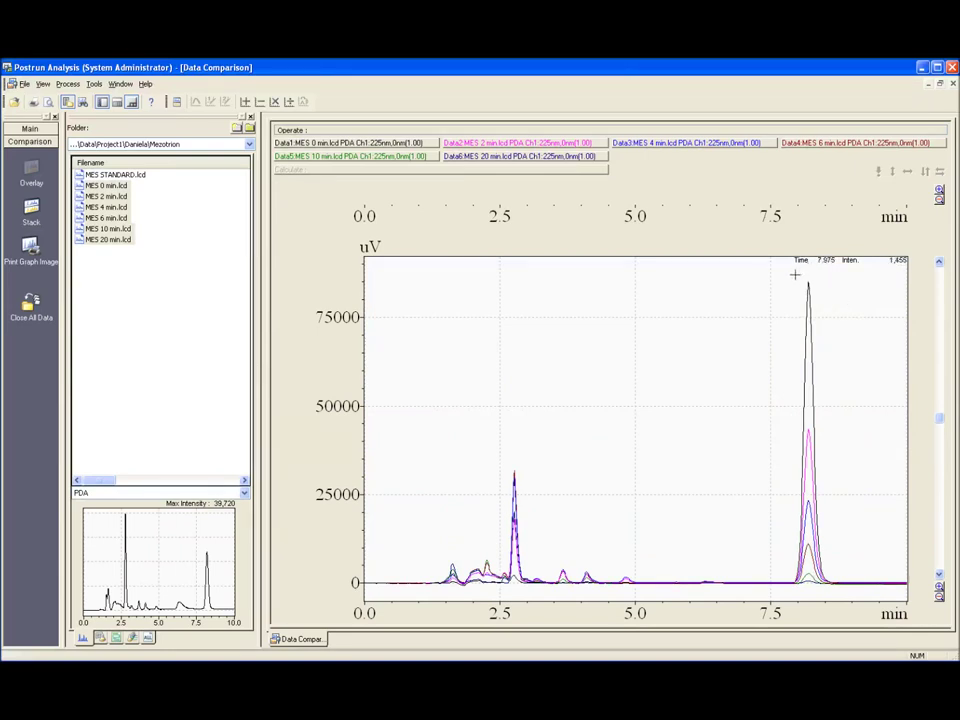
Inspect the mesotrione peaks near 8.2 min at close range across the overlaid samples, then restore the full chromatogram range
{"action": "left_click_drag", "start_coordinate": [783, 272], "coordinate": [838, 596]}
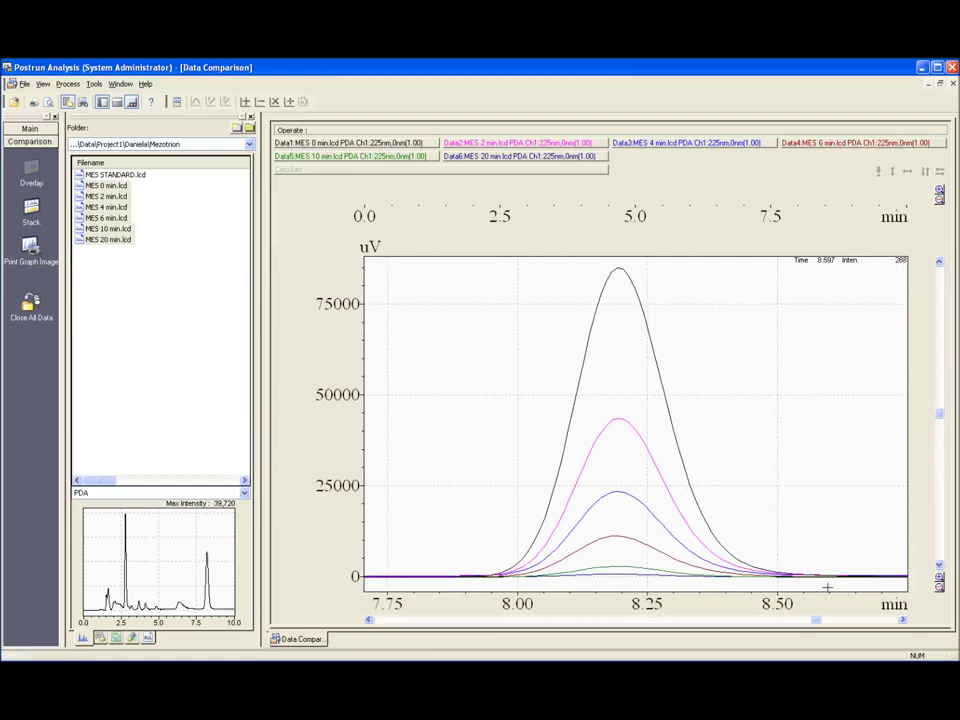
{"action": "right_click", "coordinate": [746, 375]}
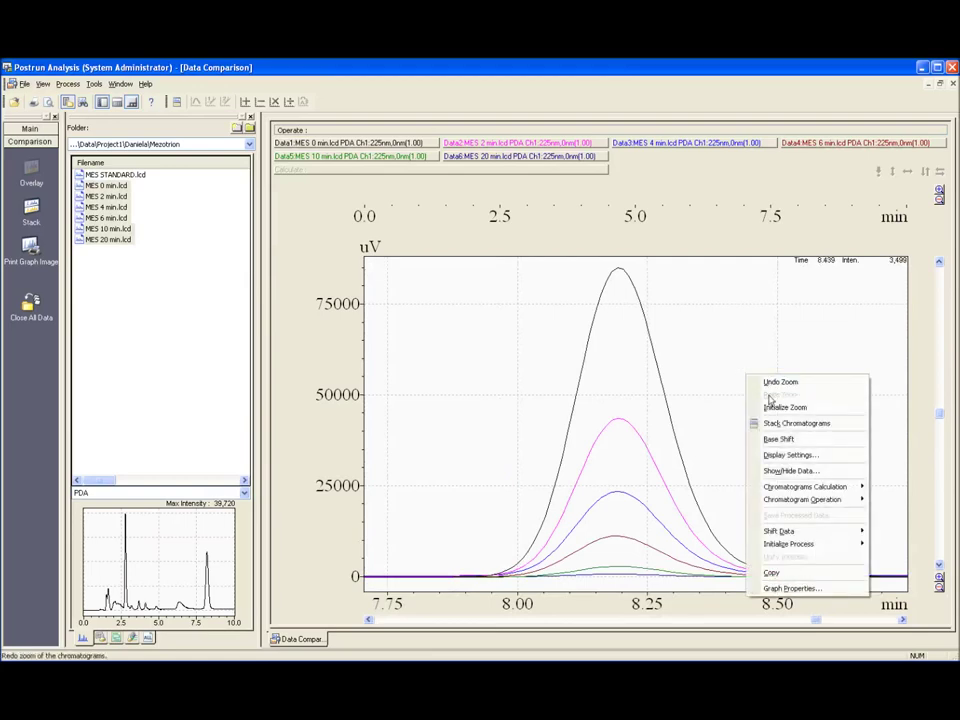
{"action": "left_click", "coordinate": [776, 408]}
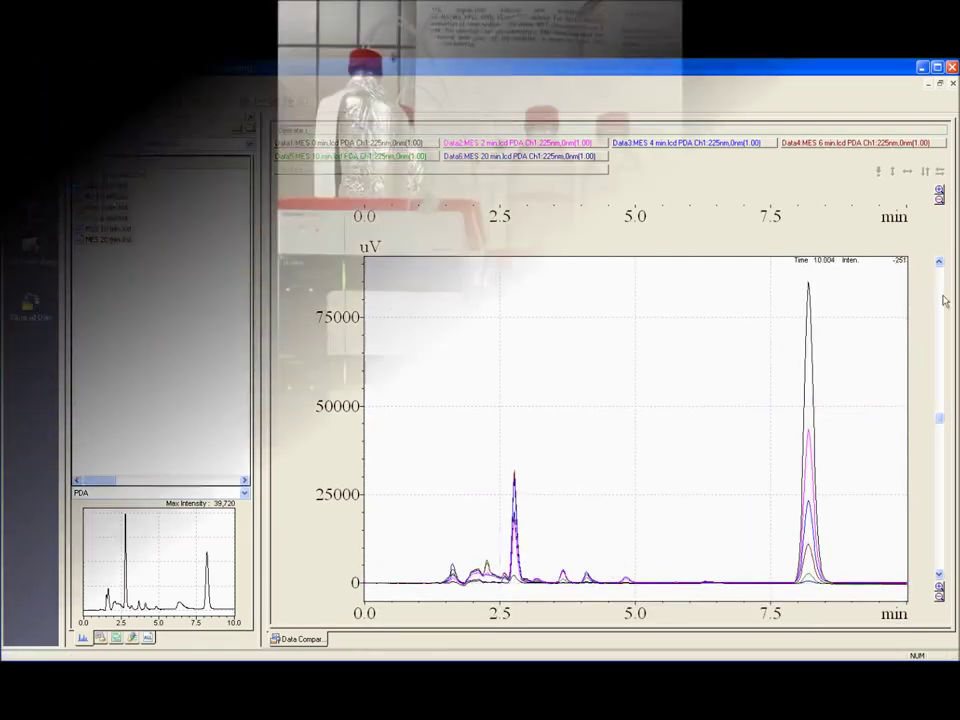